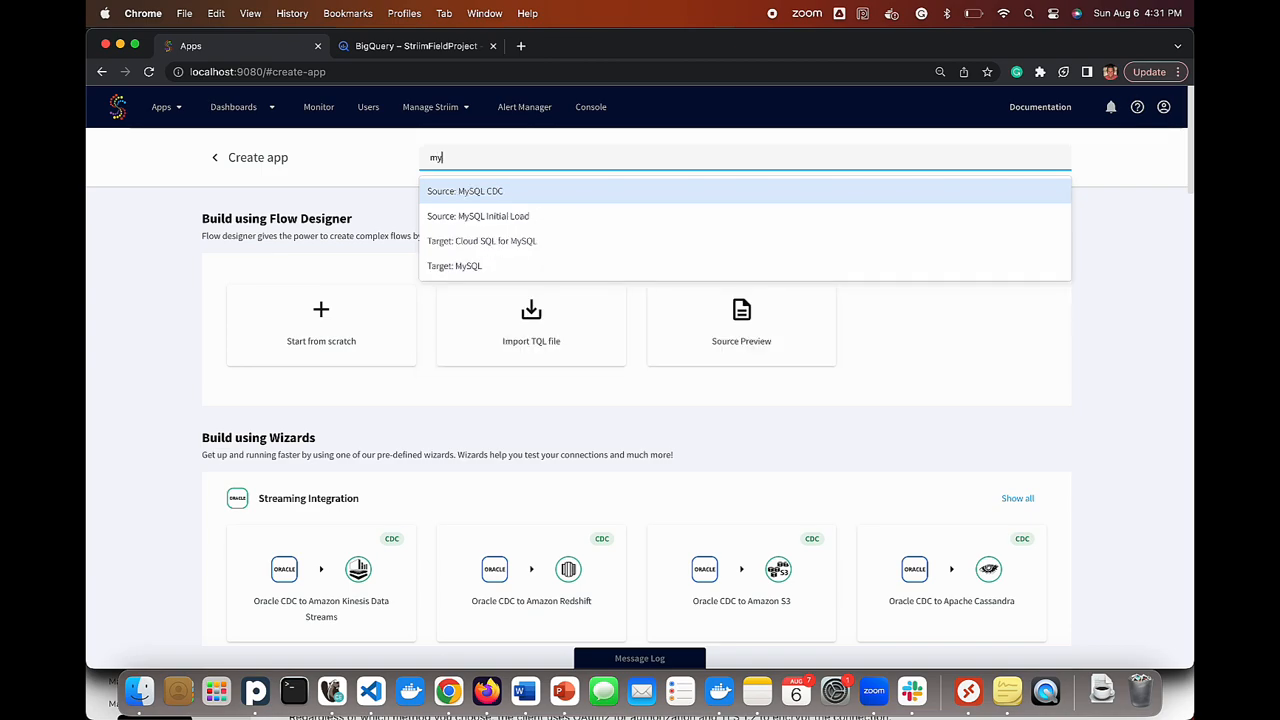
Filter the app templates by MySQL Initial Load source and BigQuery target, and open the MySQL to BigQuery template
left_click(524, 216)
type("big")
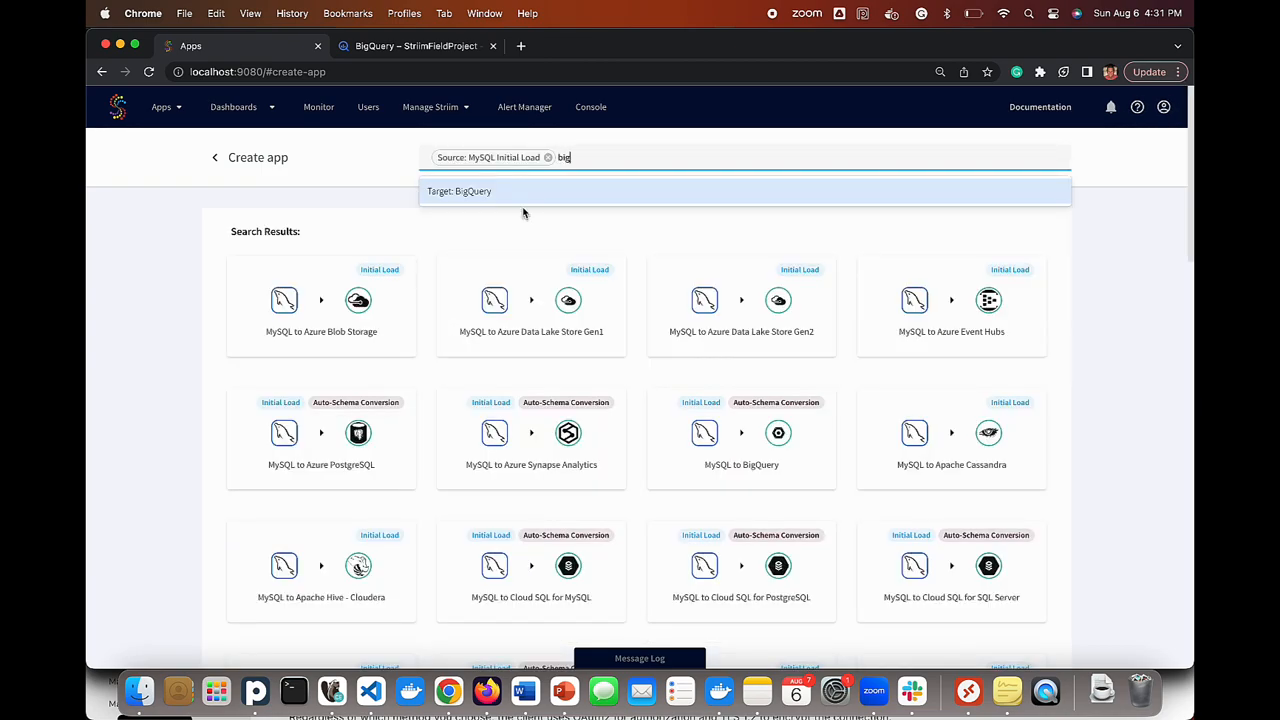
left_click(518, 192)
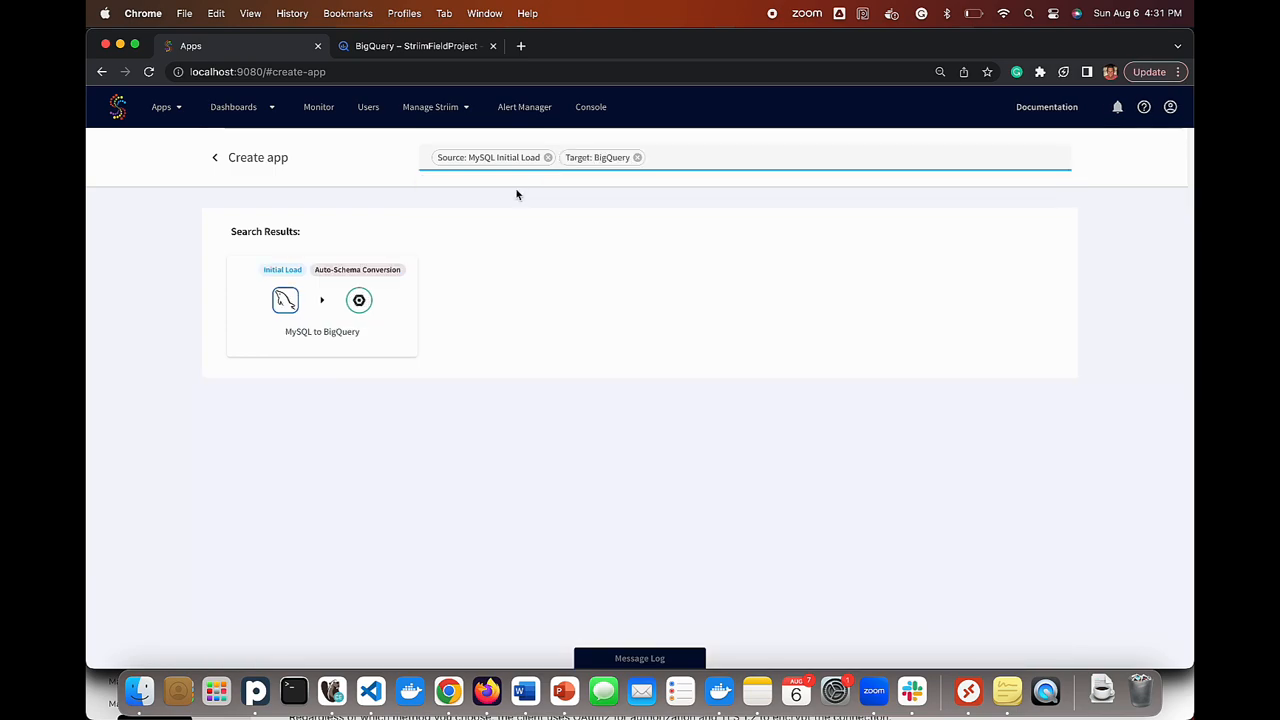
left_click(404, 280)
Name the new initial load application MySQLtoBQIL in the admin namespace and save it
left_click(589, 297)
type("MYSQLtoBQIL")
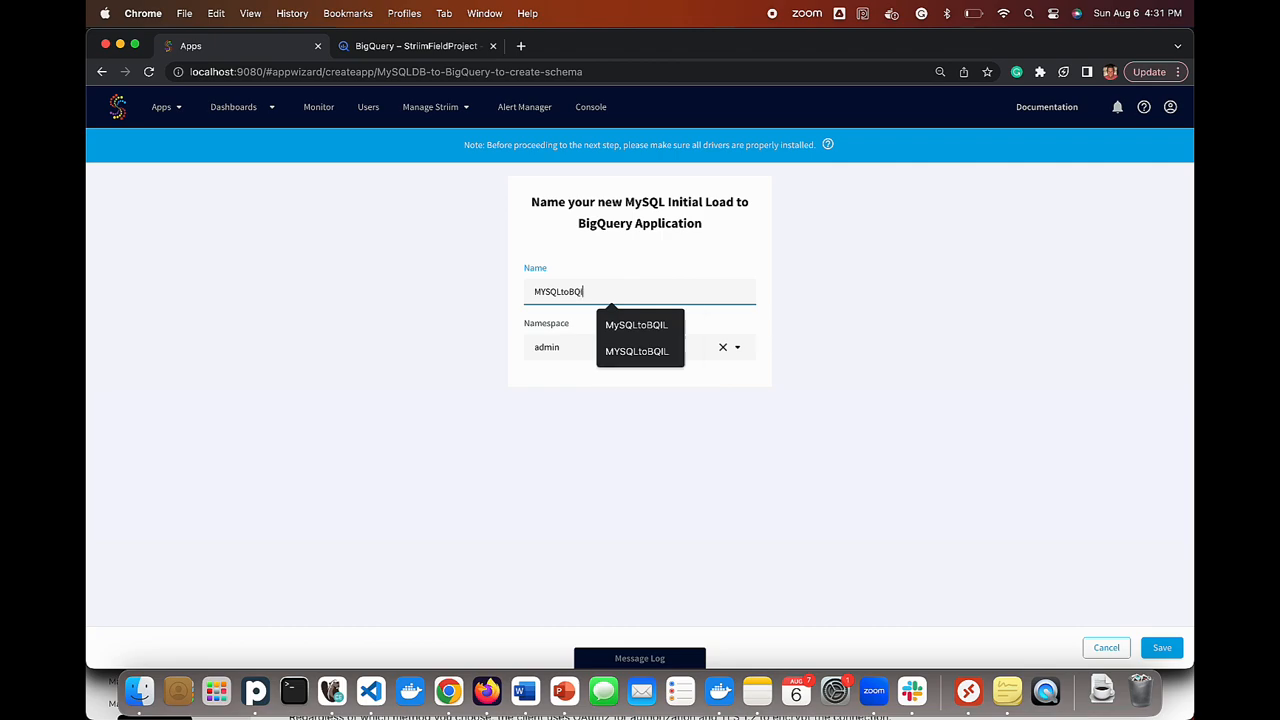
left_click(645, 336)
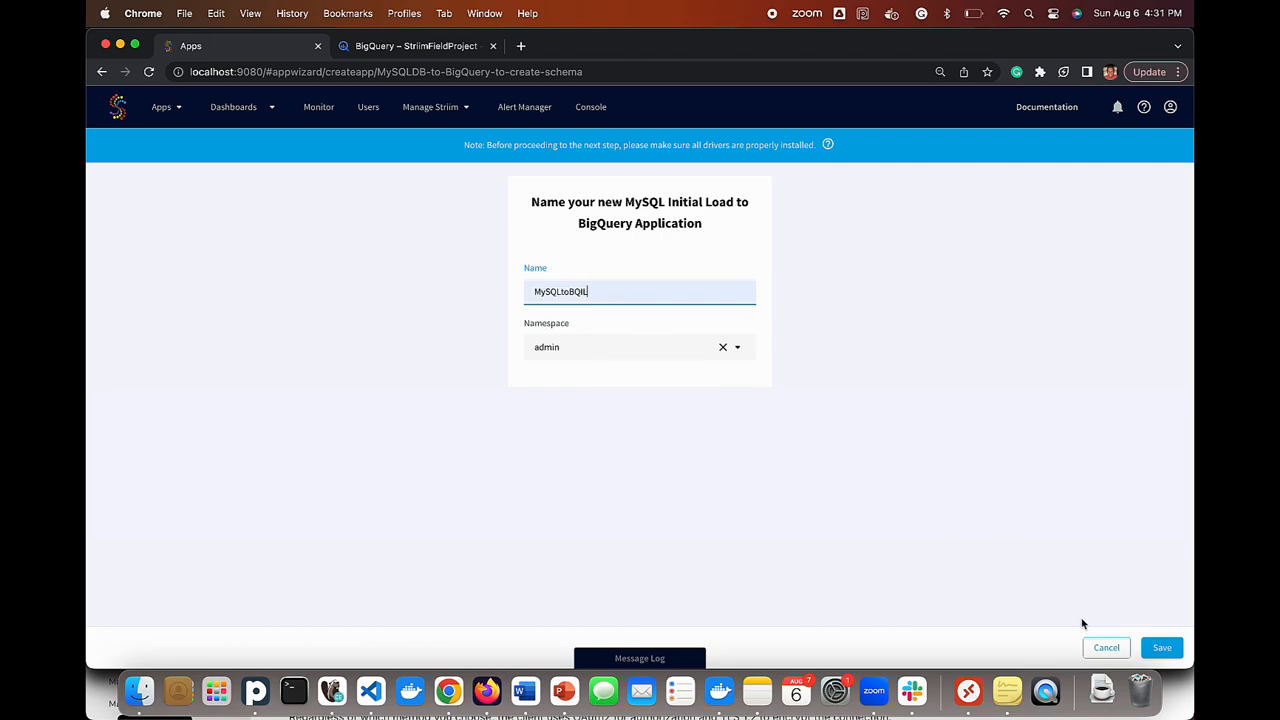
left_click(1160, 647)
Configure the MySQL source with hostname localhost, port 3306, username root and the database password, and validate the connection
left_click(623, 381)
type("localhost")
key("Tab")
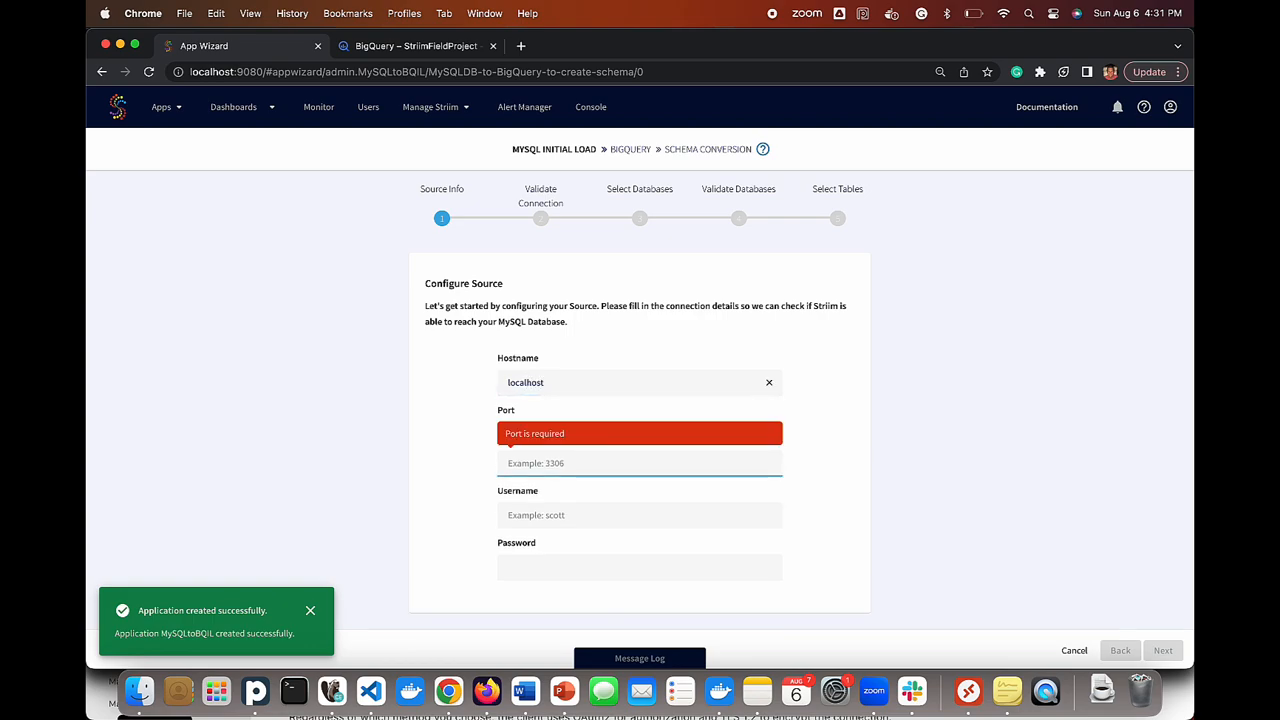
type("3306")
key("Tab")
type("root")
key("Tab")
type("******")
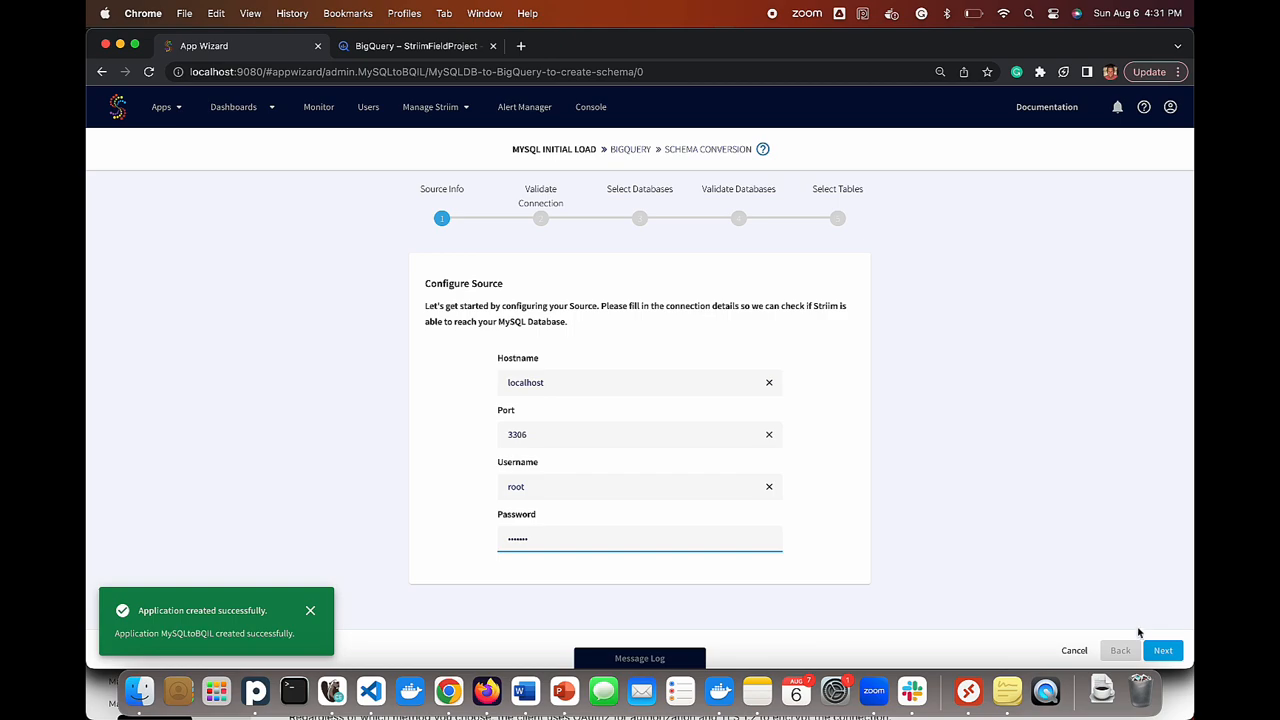
left_click(1160, 650)
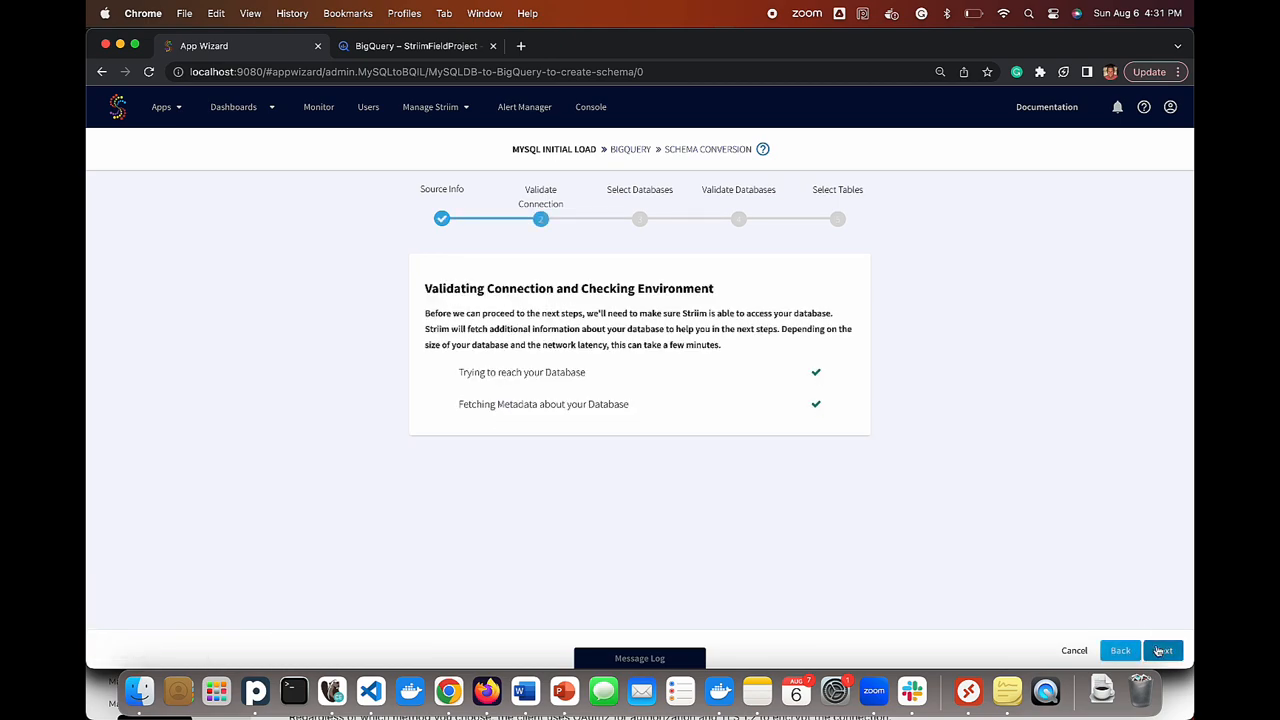
Choose the waction database to move and select its striim_test_table for loading
left_click(1160, 650)
scroll(720, 480, "down", 3)
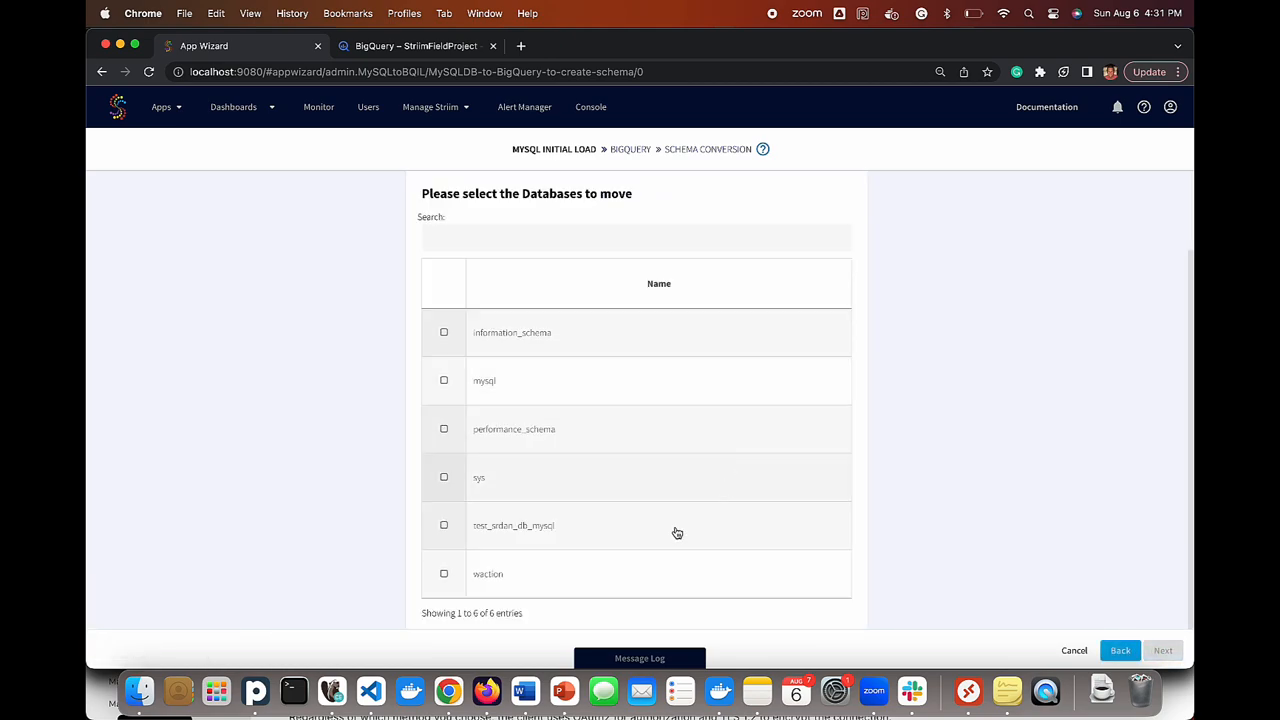
left_click(641, 574)
left_click(1160, 650)
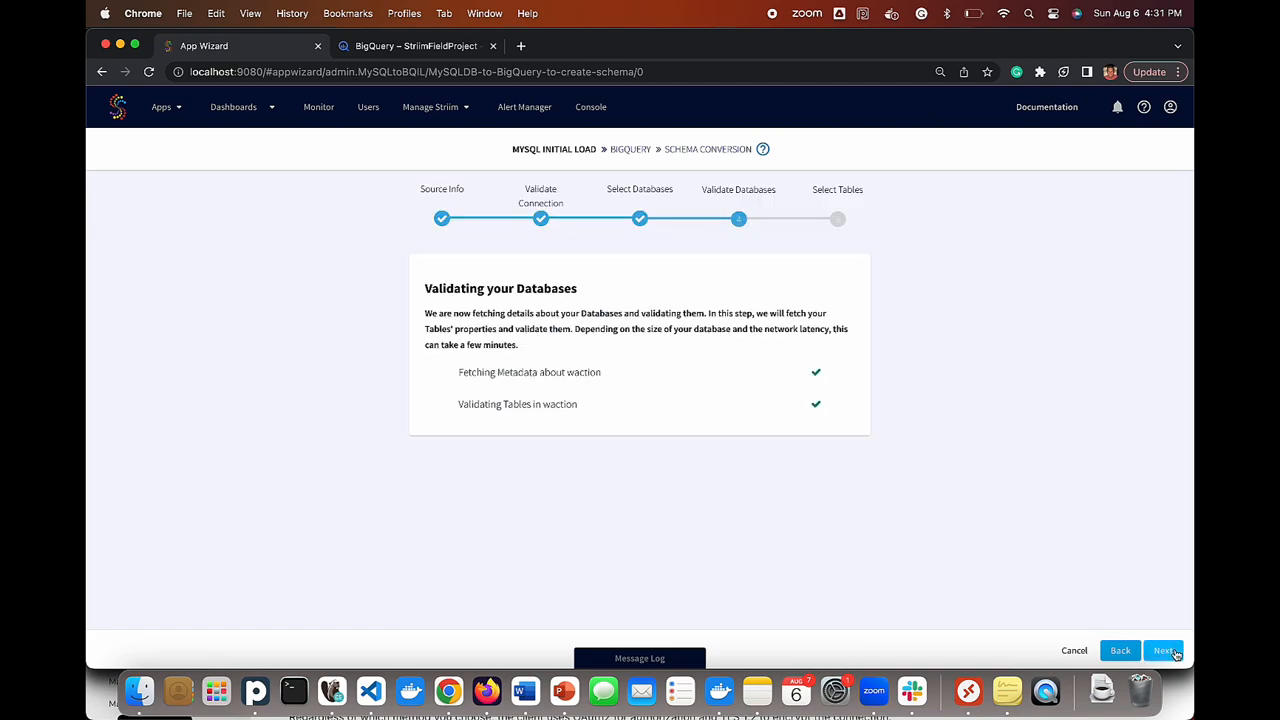
left_click(1176, 652)
left_click(593, 381)
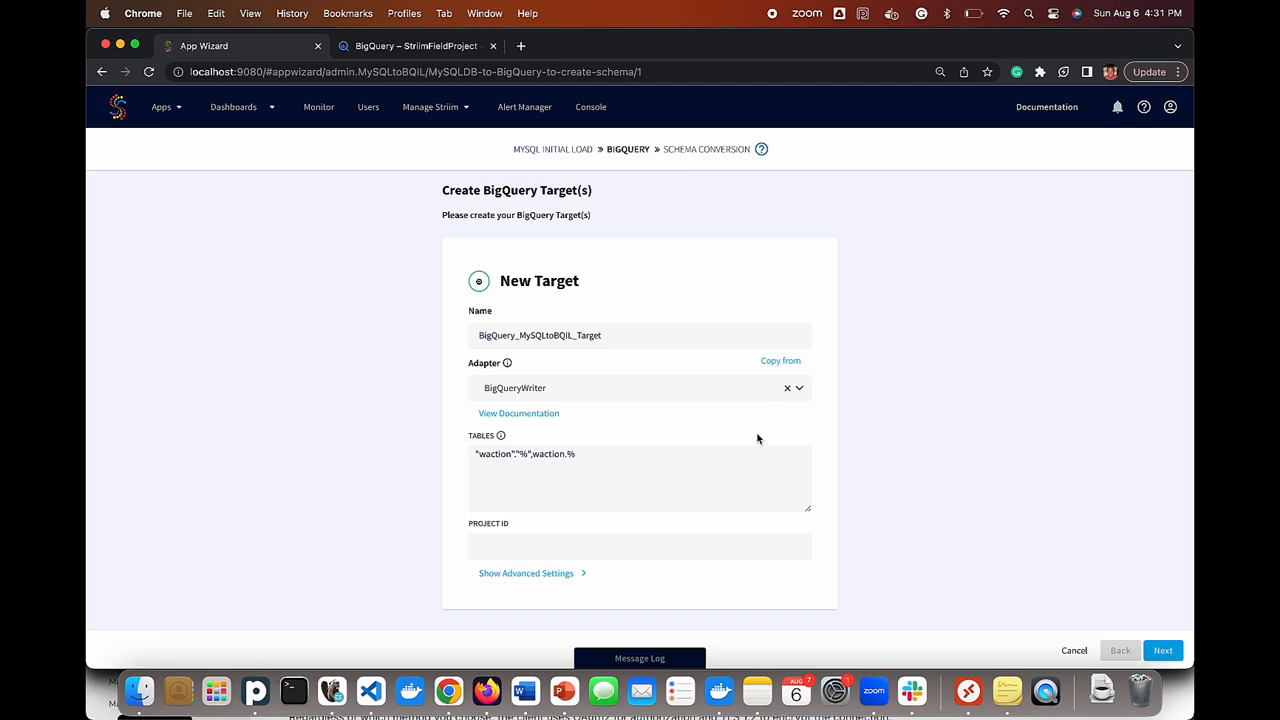
Set the BigQuery target's project ID to striimfieldproject and choose the uploaded striimfieldproject JSON file as its service account key
left_click(615, 540)
type("striimfieldproject")
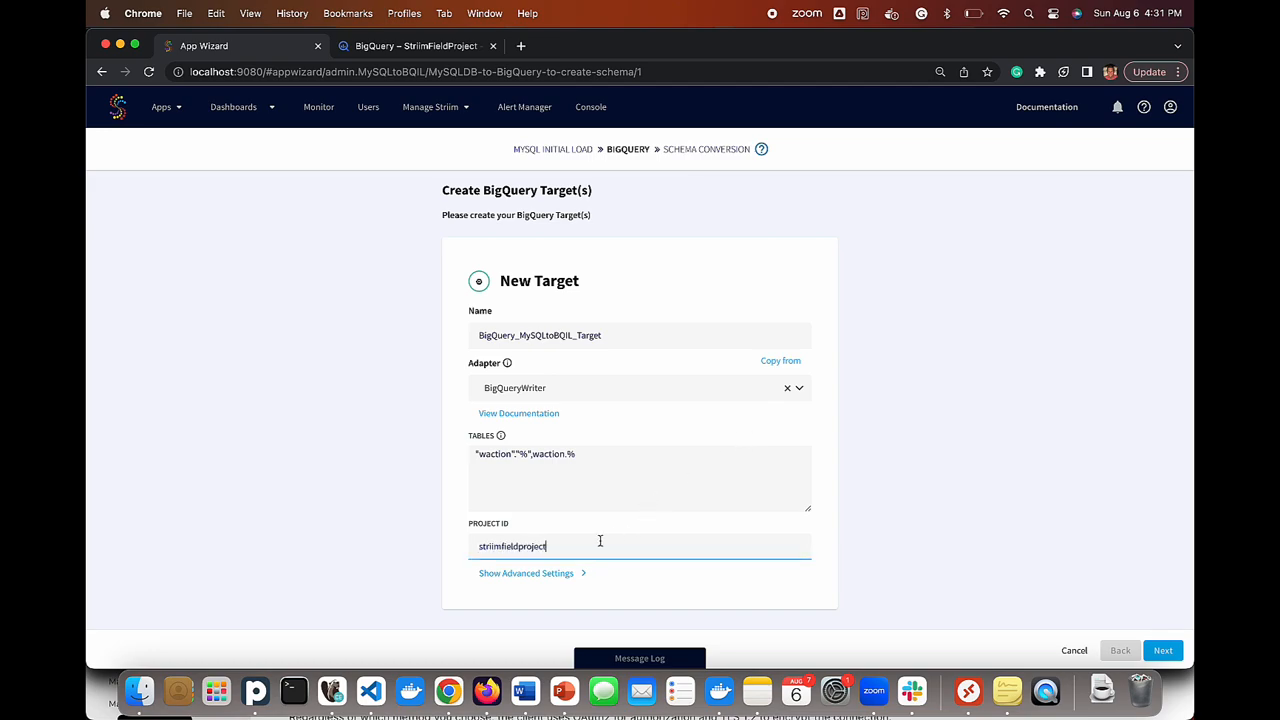
left_click(549, 573)
scroll(643, 457, "down", 3)
left_click(696, 450)
left_click(481, 277)
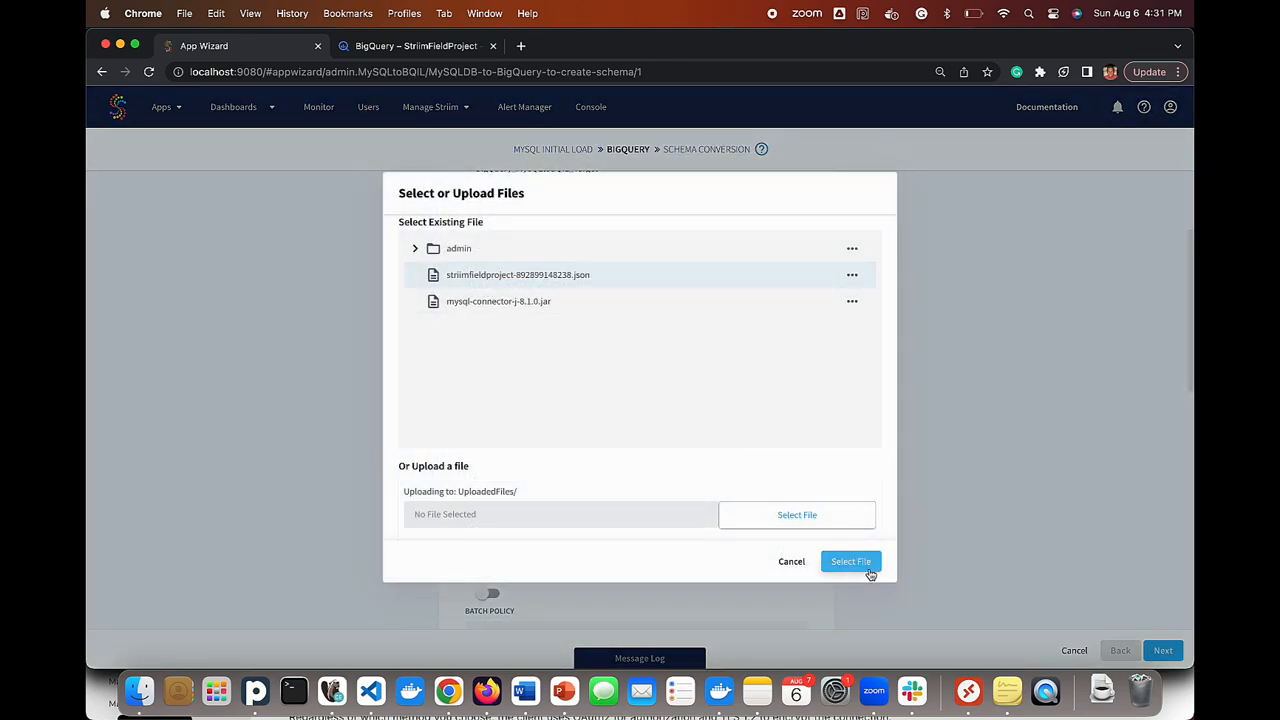
left_click(851, 561)
Accept the remaining BigQuery target settings and start migrating the schema and moving the data
scroll(614, 549, "down", 8)
scroll(616, 550, "down", 4)
left_click(1154, 650)
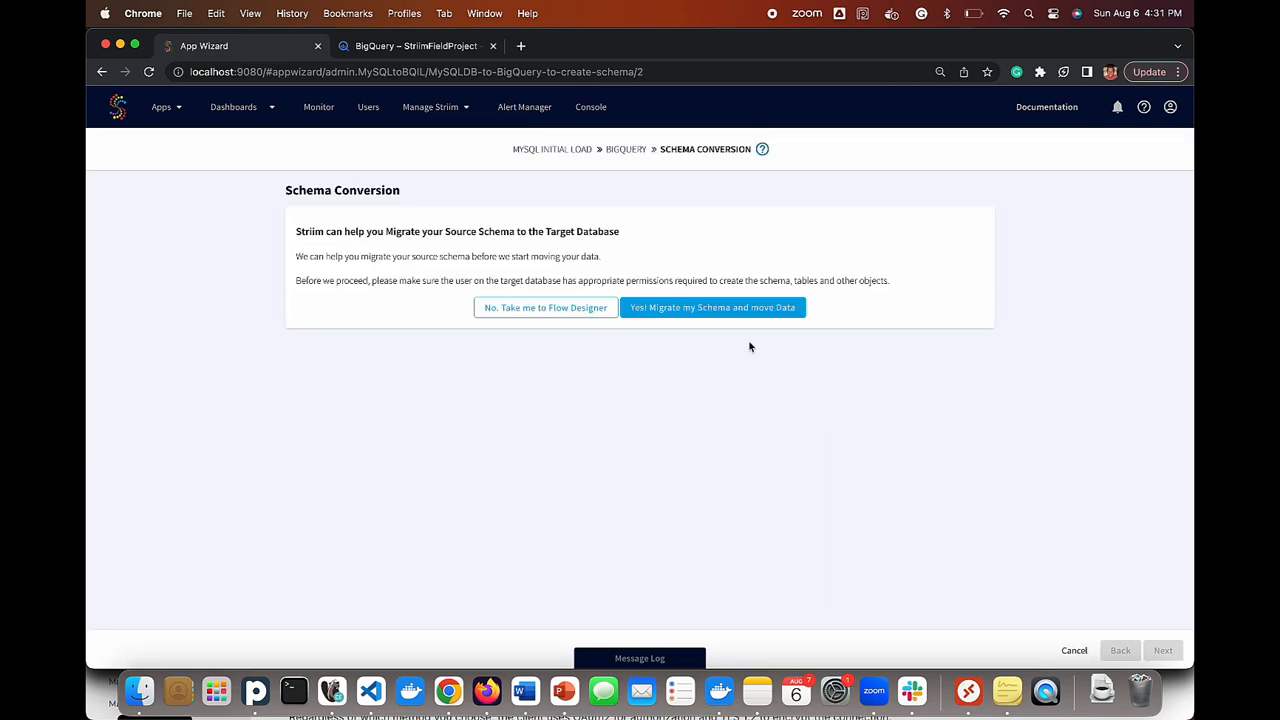
left_click(717, 307)
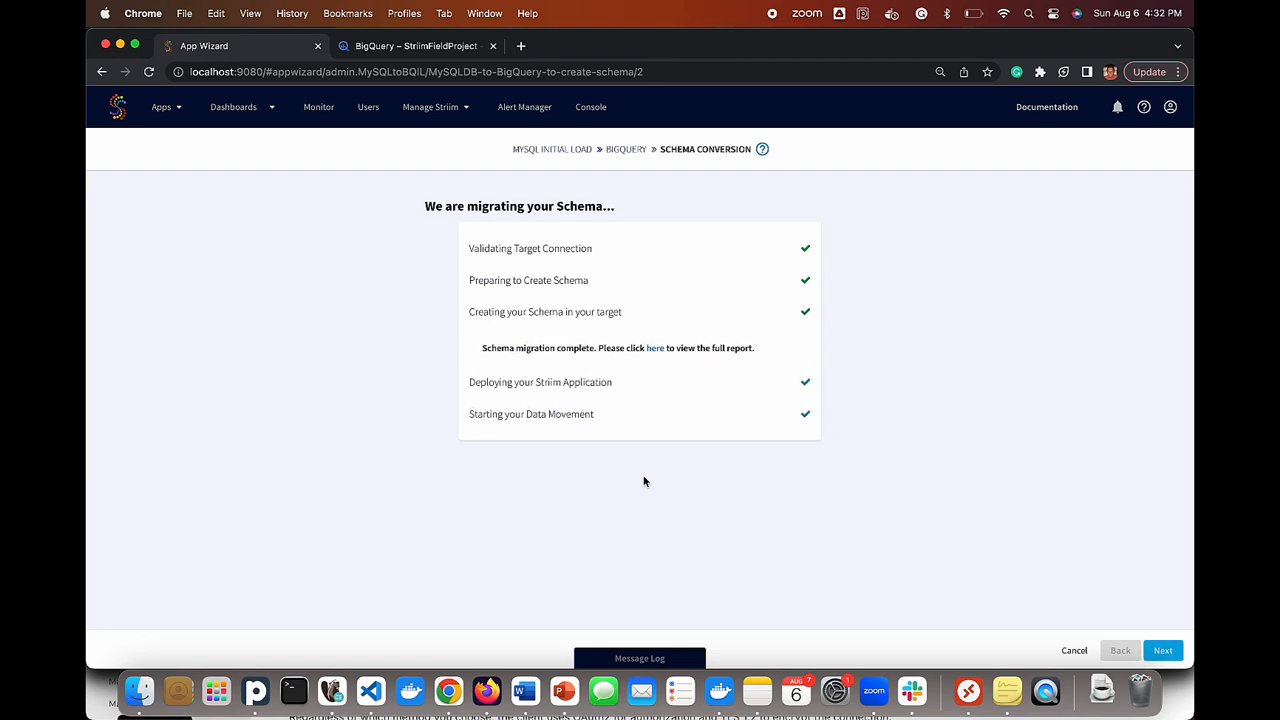
Review the schema conversion report, and run the query selecting all rows of waction.striim_test_table in BigQuery
left_click(655, 348)
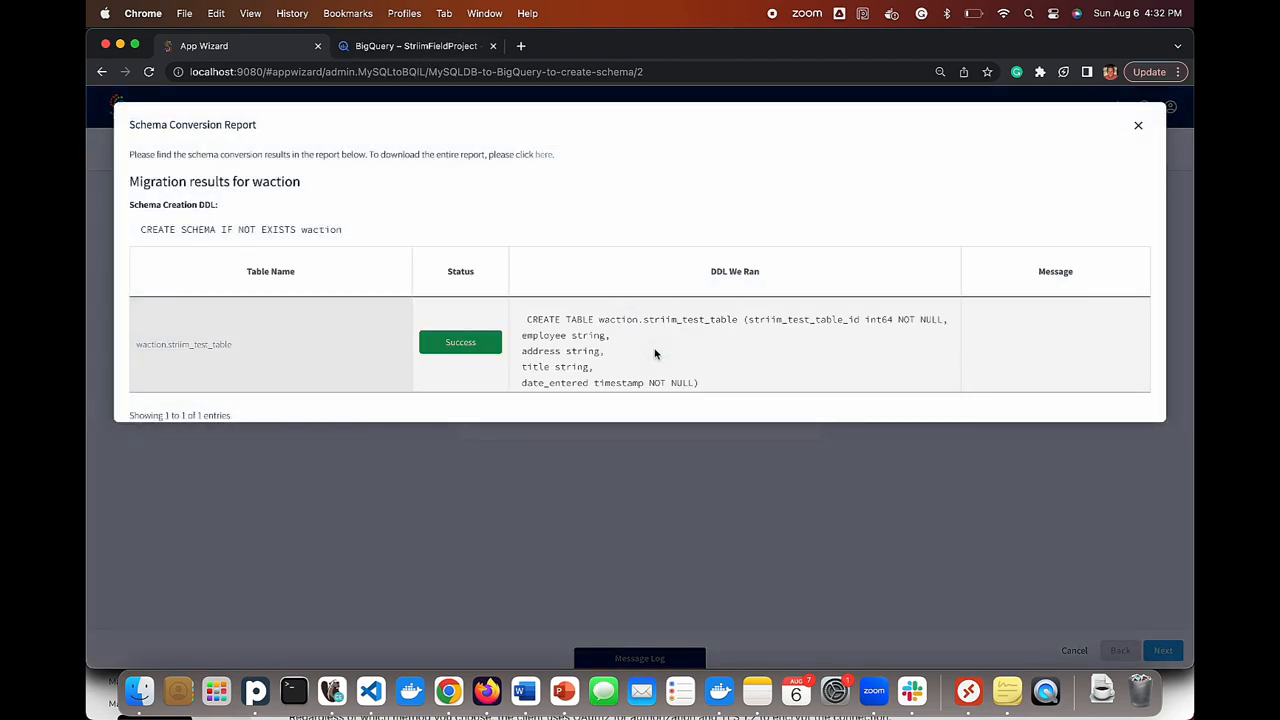
left_click(1137, 123)
left_click(383, 45)
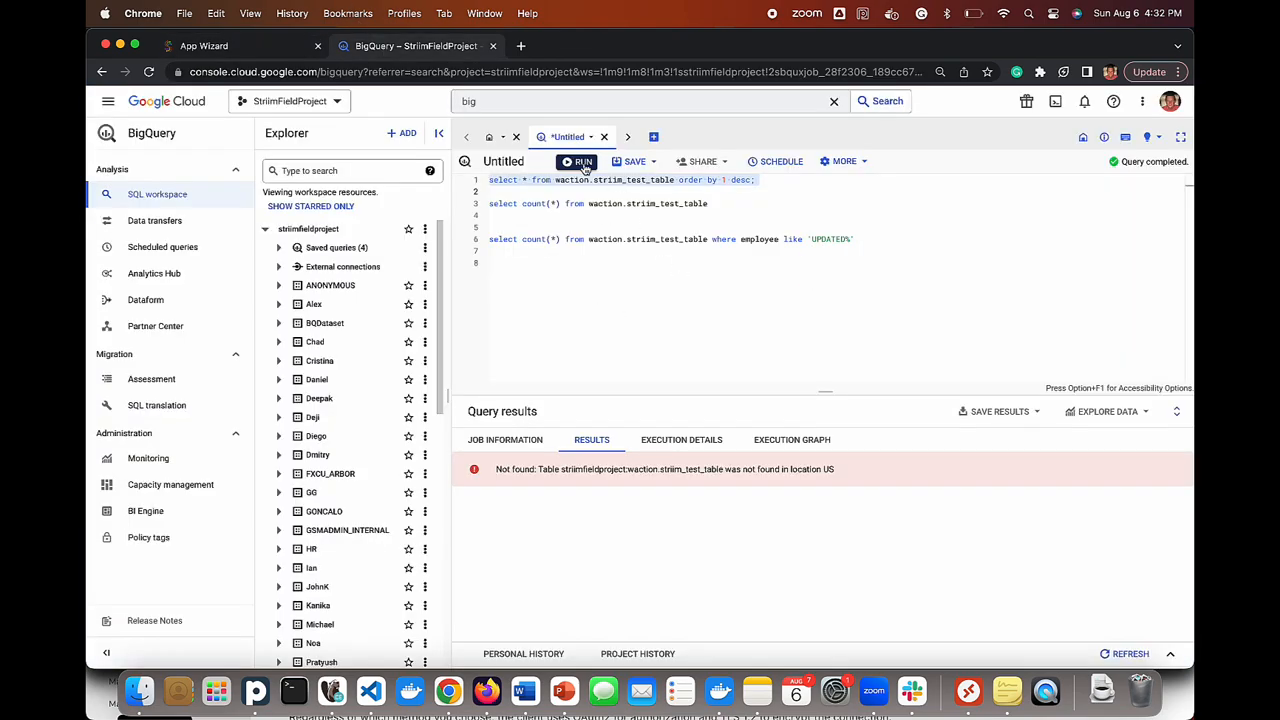
key("super+Return")
Return to the Striim app and check the write and read details of waction.striim_test_table in the application progress
left_click(253, 41)
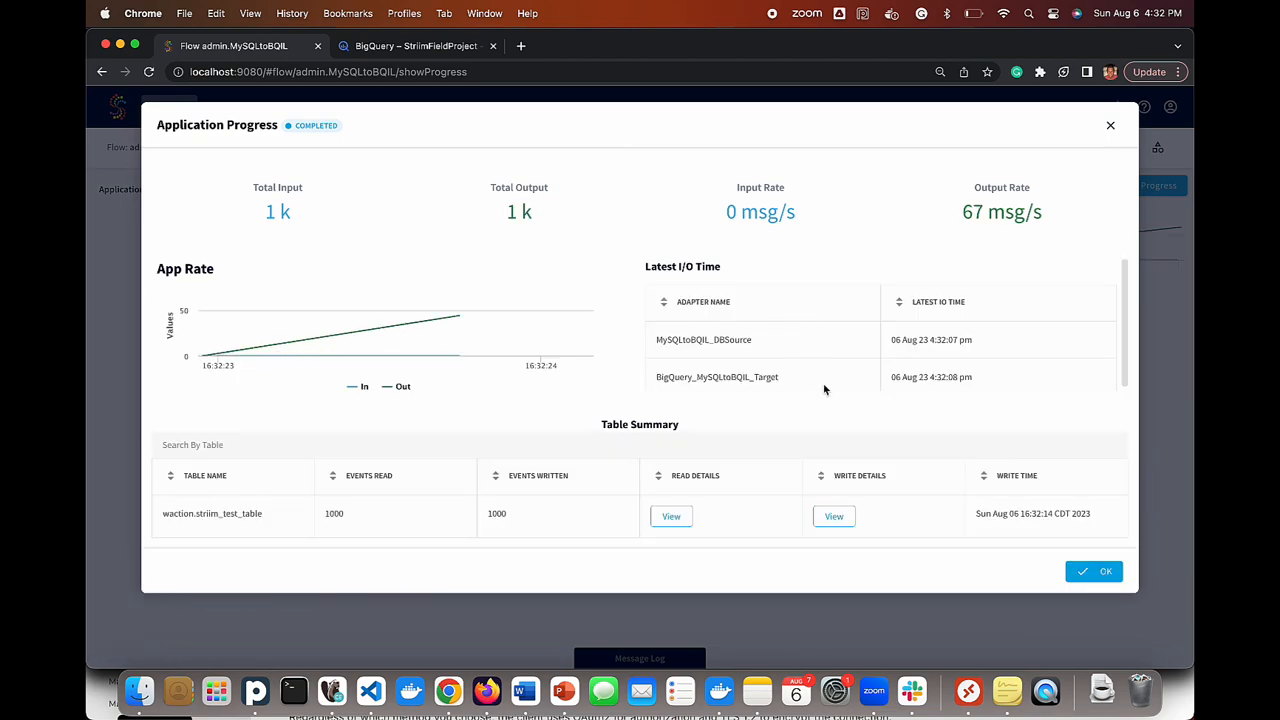
left_click(845, 518)
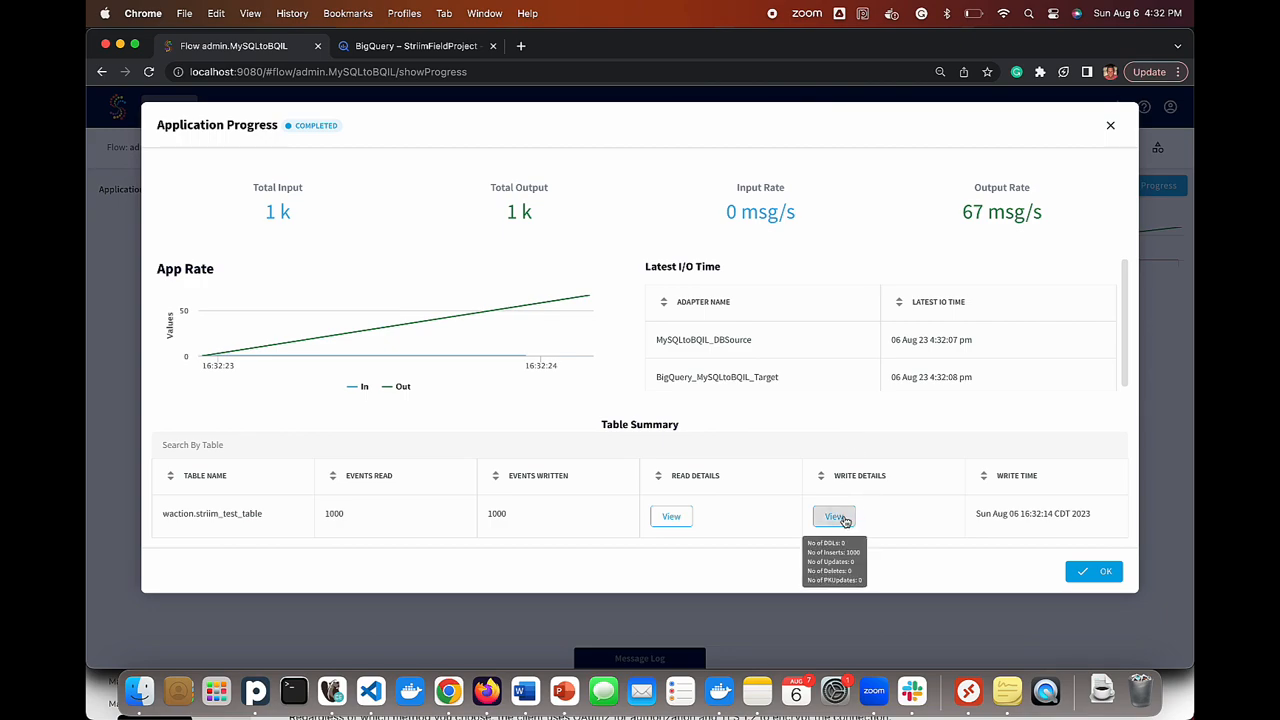
left_click(671, 516)
left_click(1068, 572)
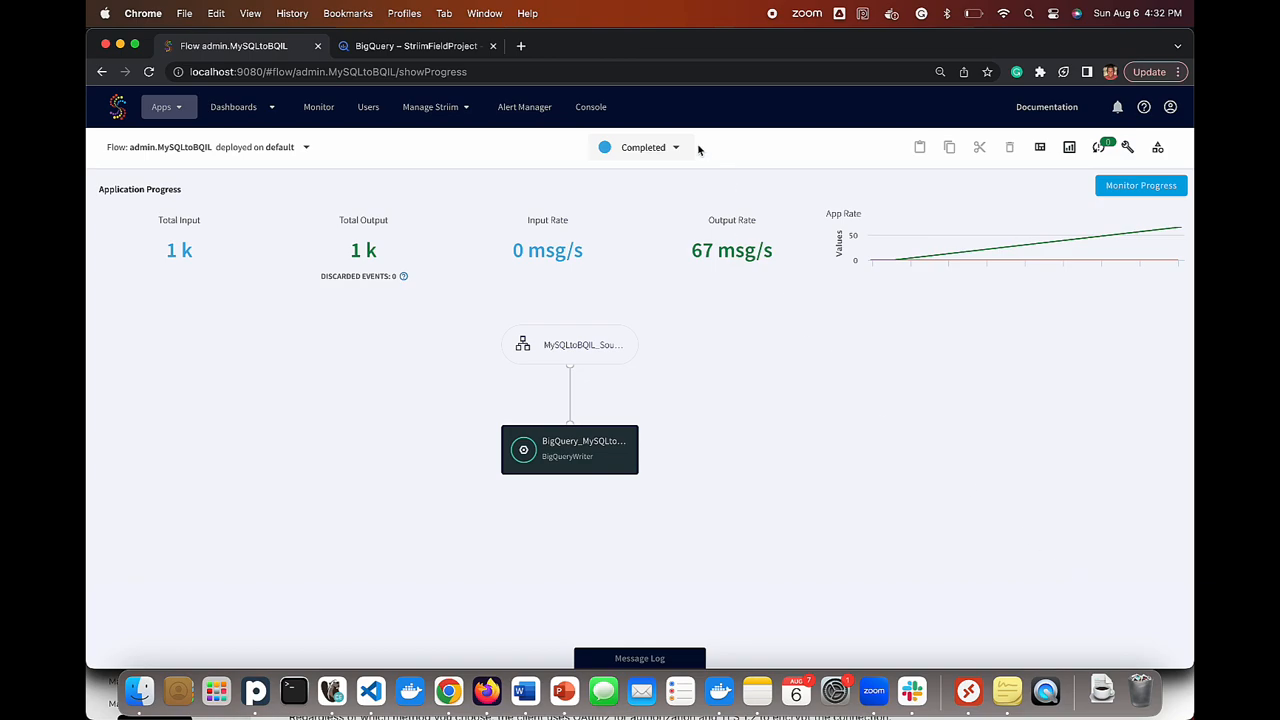
Start another app, filter the templates by MySQL CDC source and BigQuery target, and open the MySQL CDC to BigQuery template
left_click(117, 107)
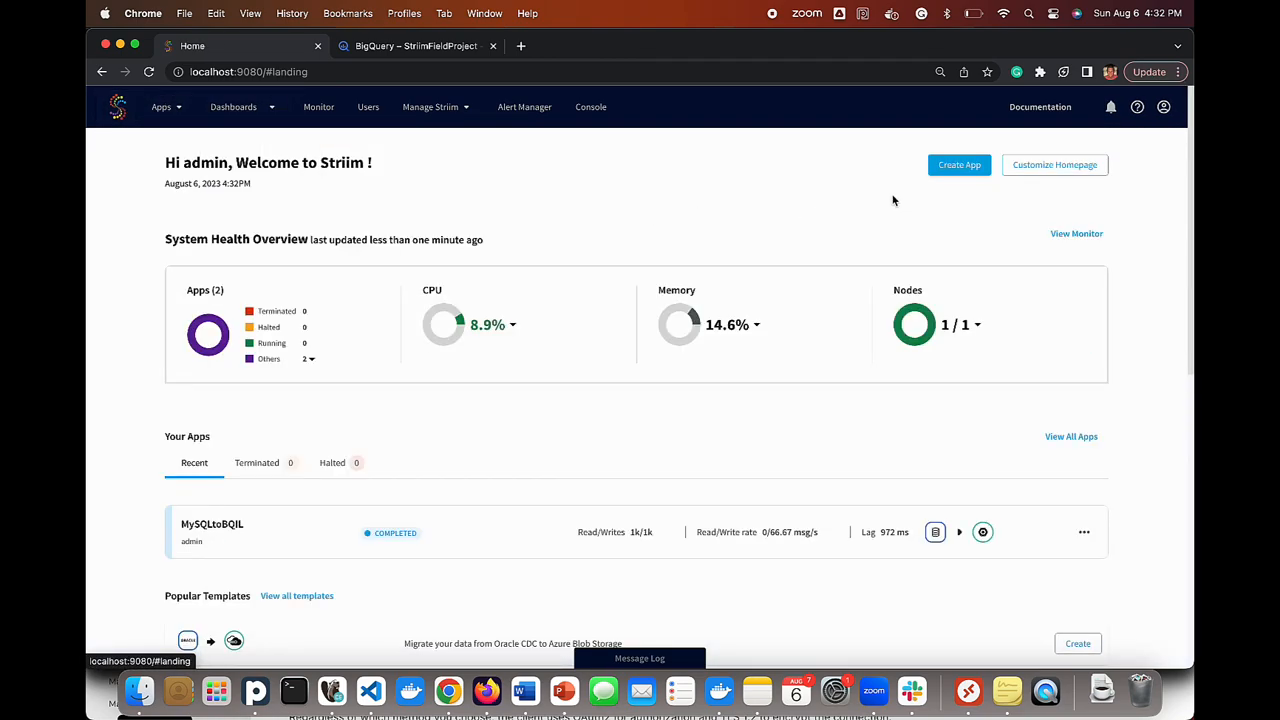
left_click(949, 170)
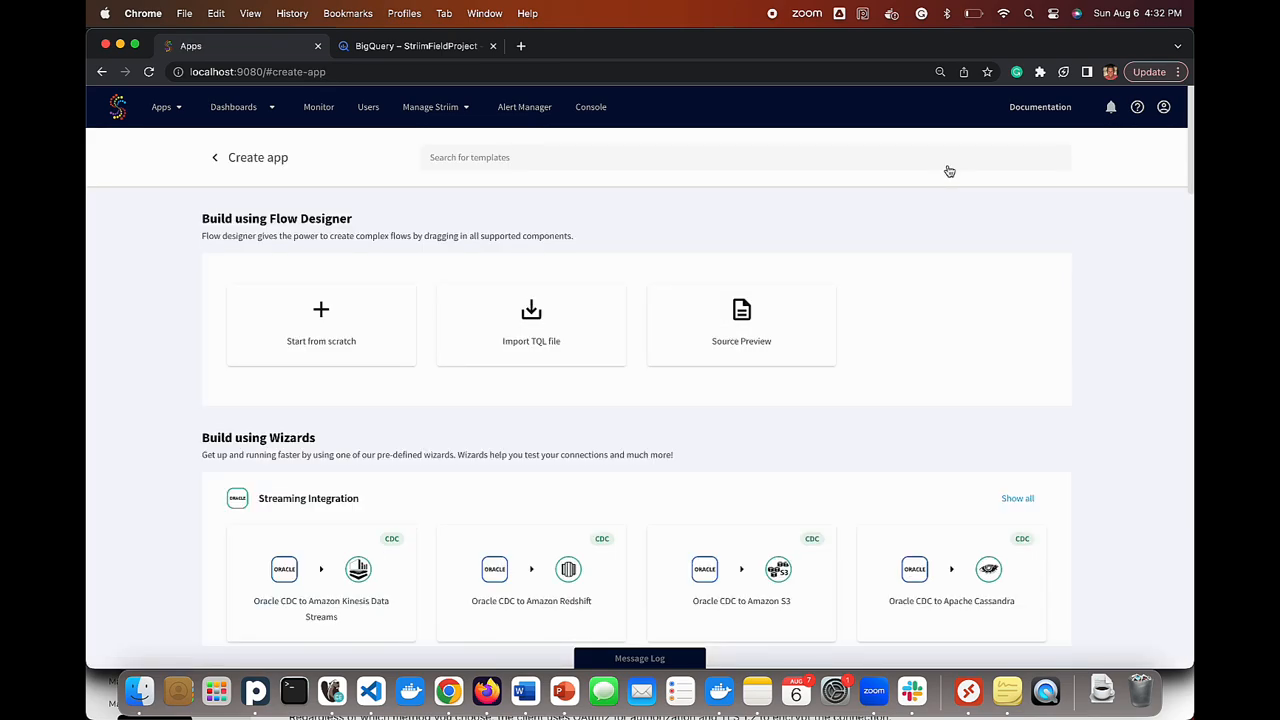
left_click(609, 161)
type("my")
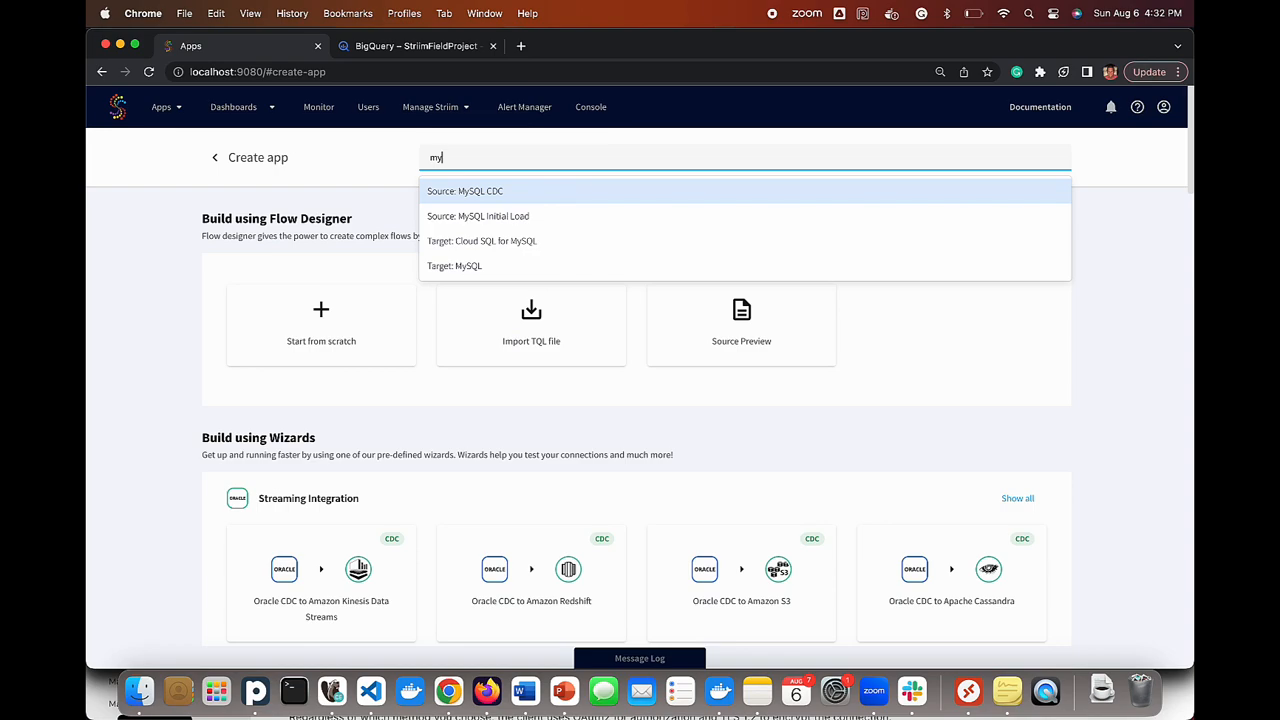
left_click(585, 190)
type("s")
key("BackSpace")
type("big")
left_click(555, 191)
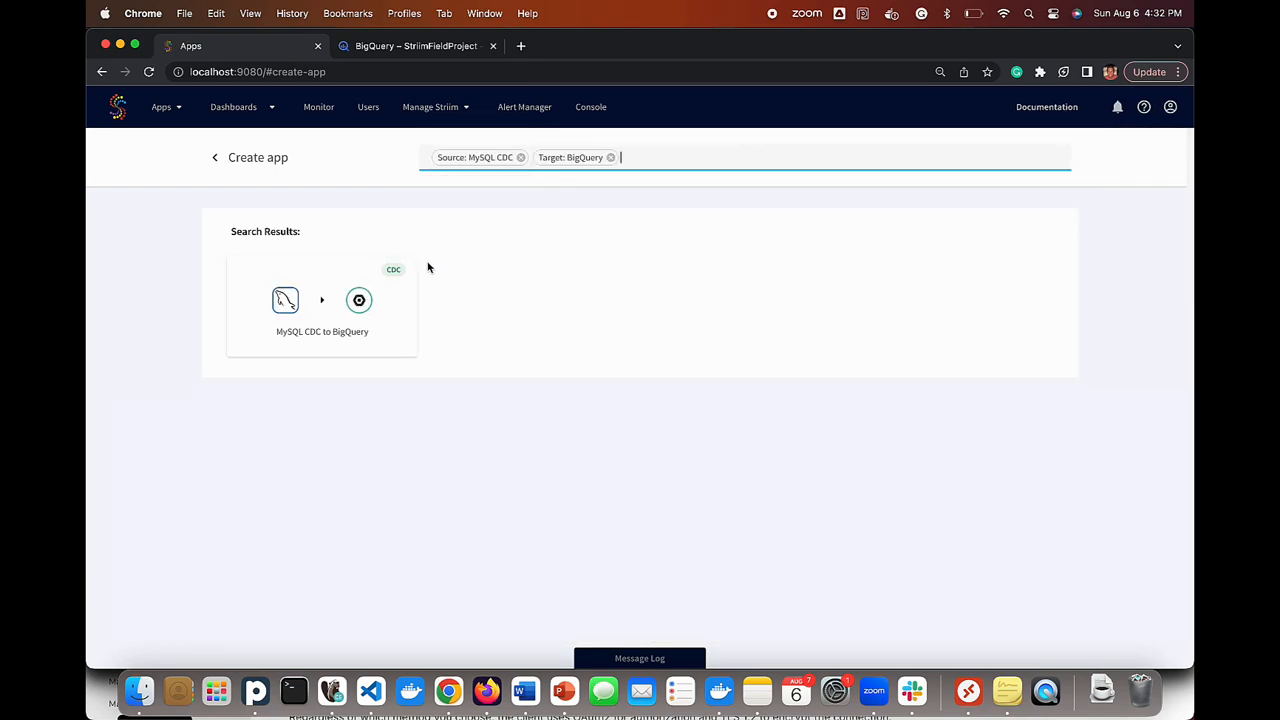
left_click(400, 286)
Name the new CDC application MYSQLtoBQCDC in the admin namespace and save it
left_click(534, 291)
type("MYSQLtoBQ")
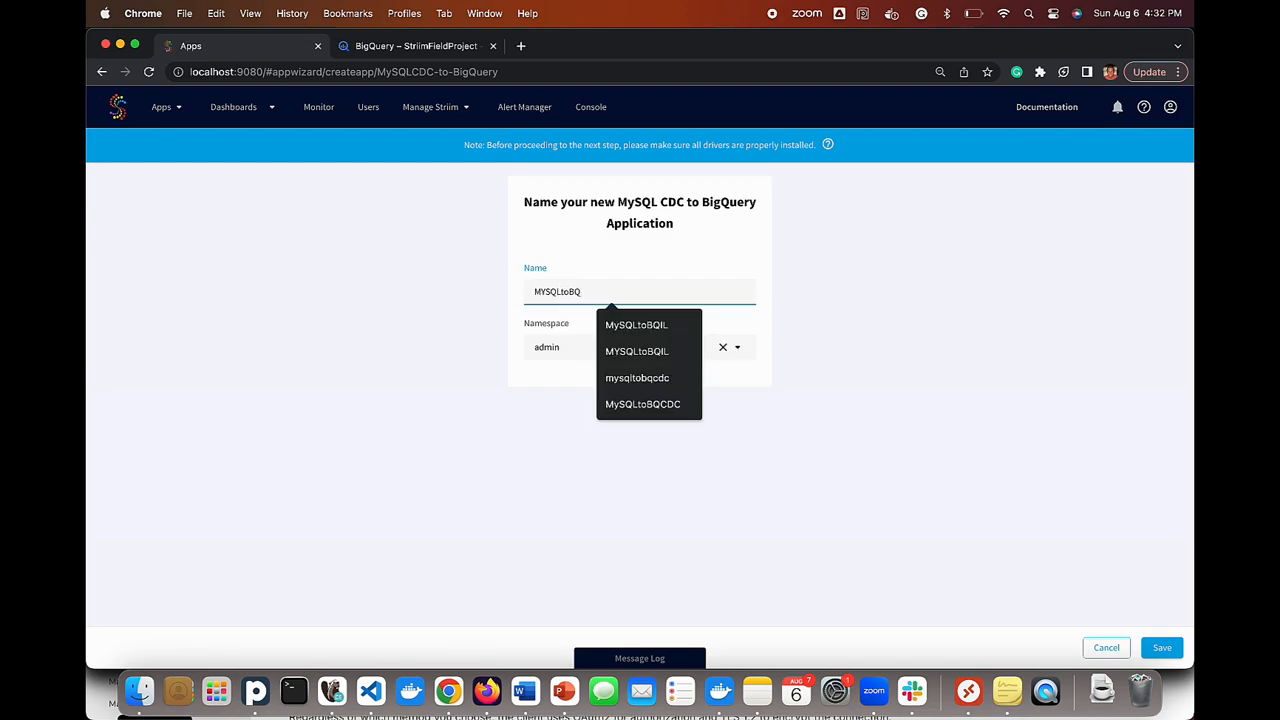
type("CDC")
left_click(995, 489)
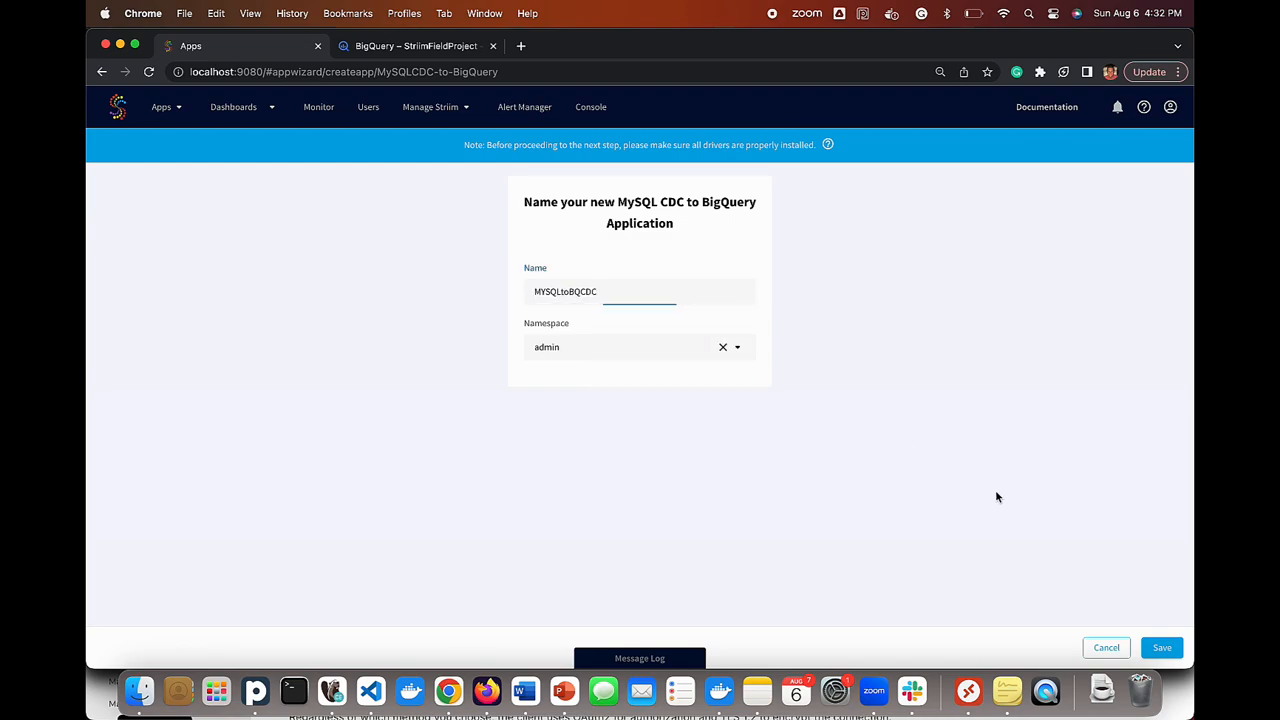
left_click(1168, 647)
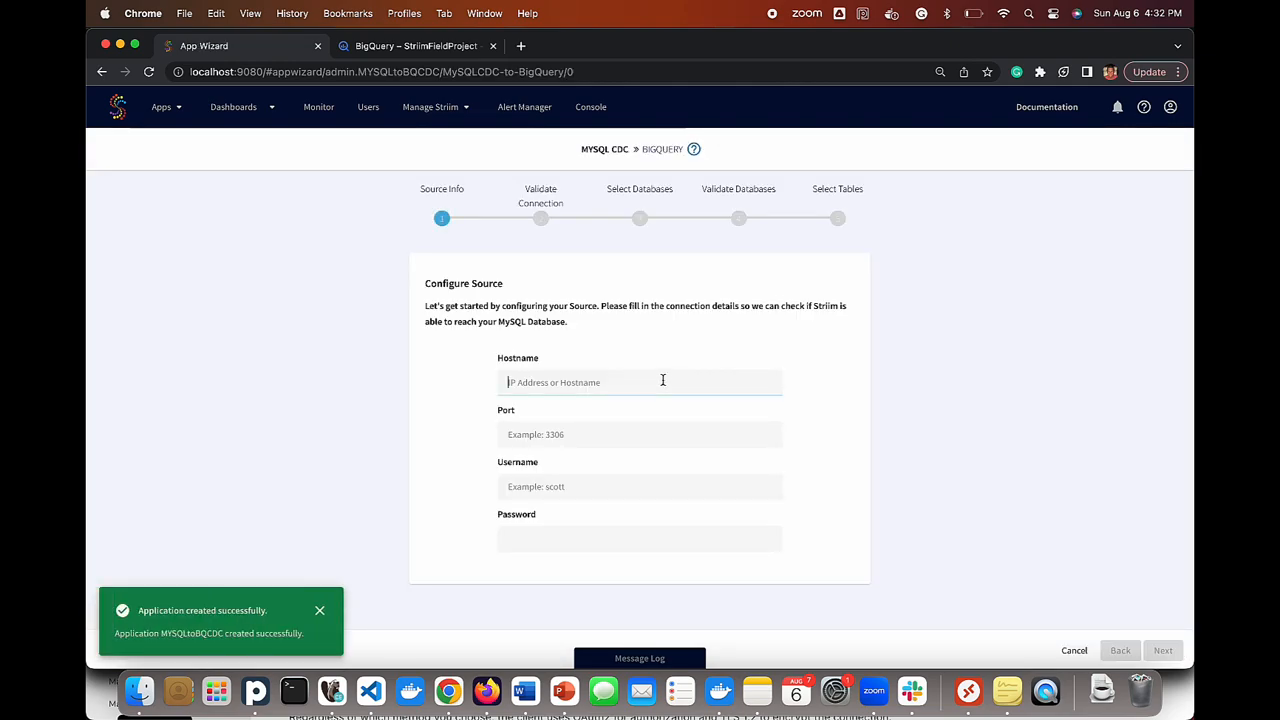
Configure the CDC app's MySQL source with hostname localhost, port 3306, username root and the database password, and validate it
type("localhos")
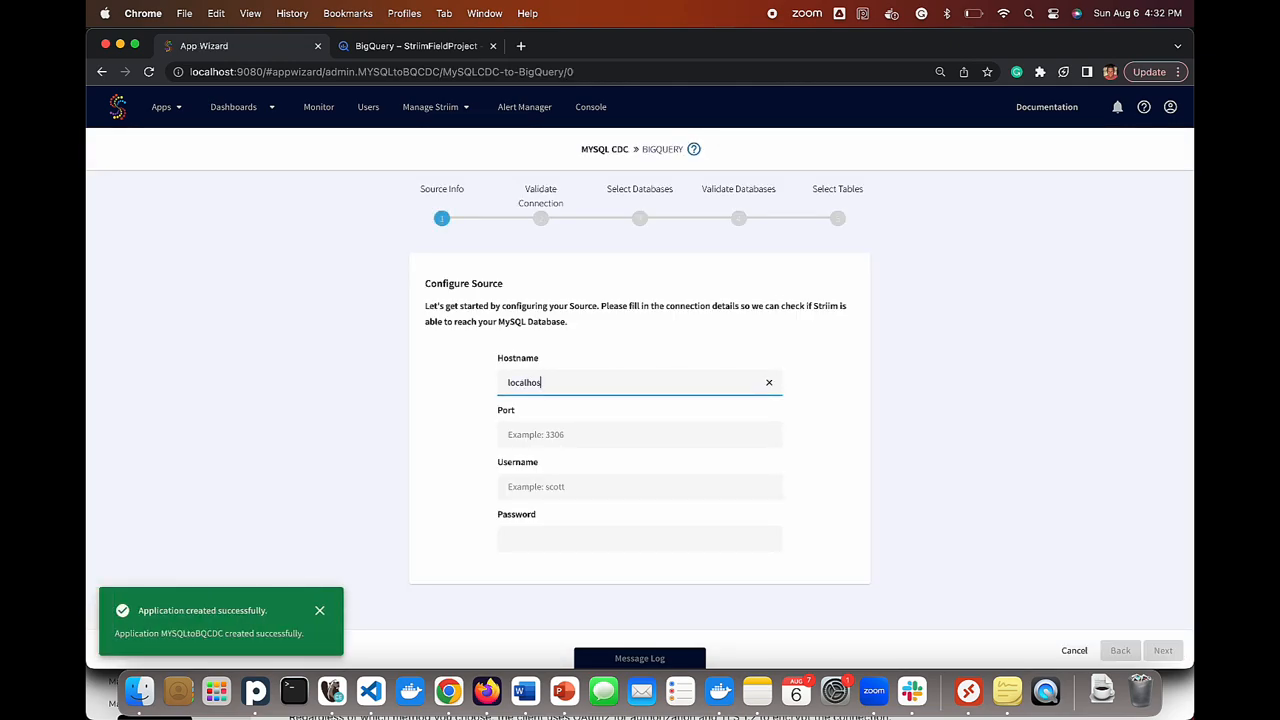
type("t")
key("Tab")
type("33")
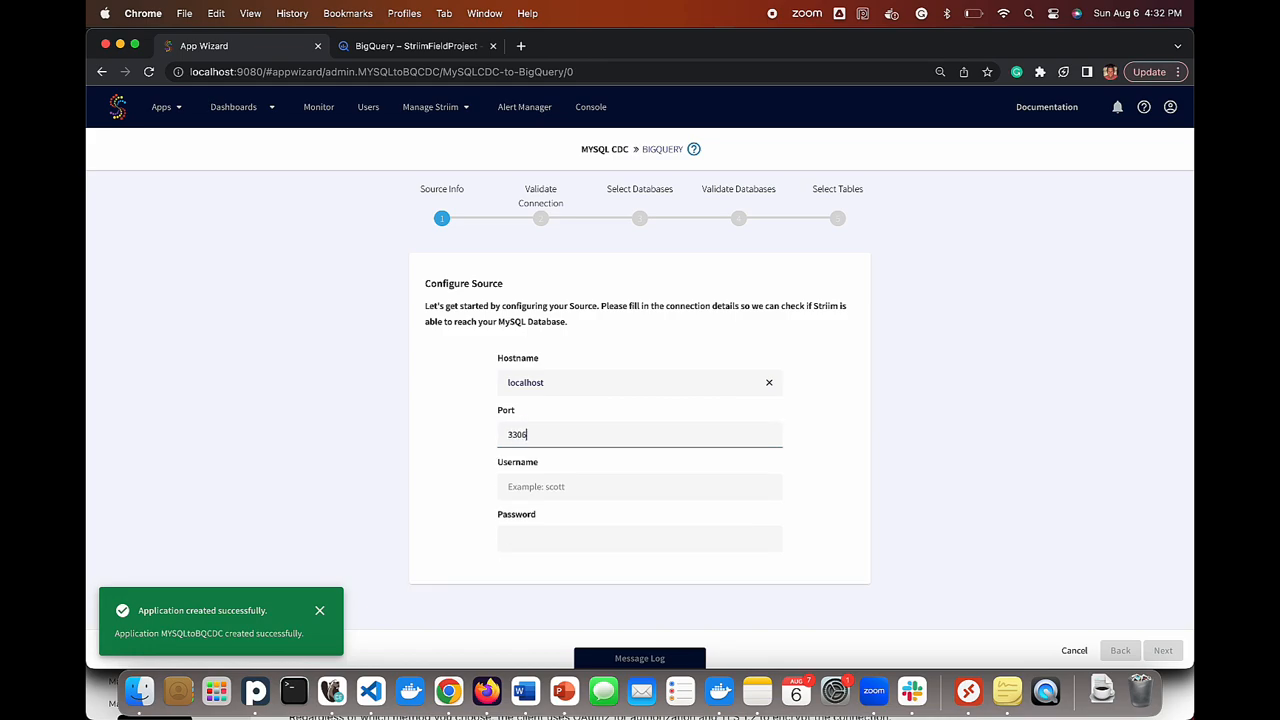
key("Tab")
type("root")
key("Tab")
type("•••••••")
left_click(1163, 650)
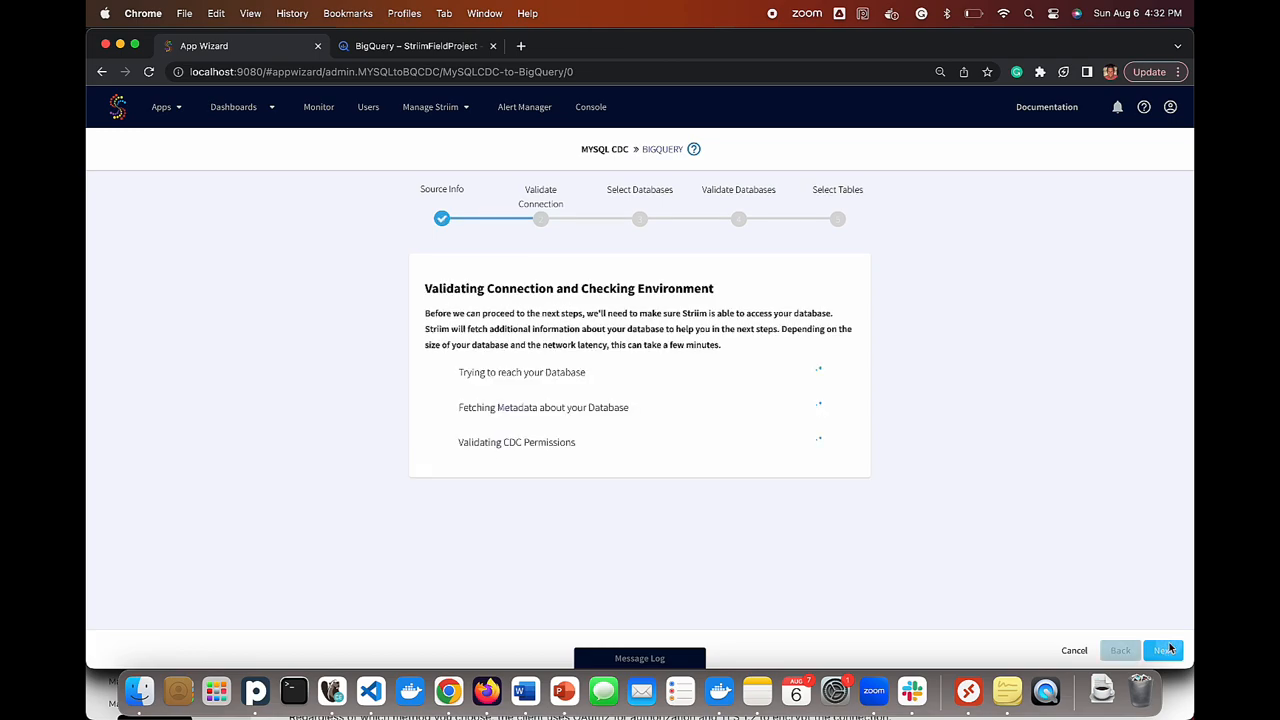
Choose the waction database for the CDC app and select striim_test_table as the table to load
scroll(672, 507, "down", 2)
left_click(660, 573)
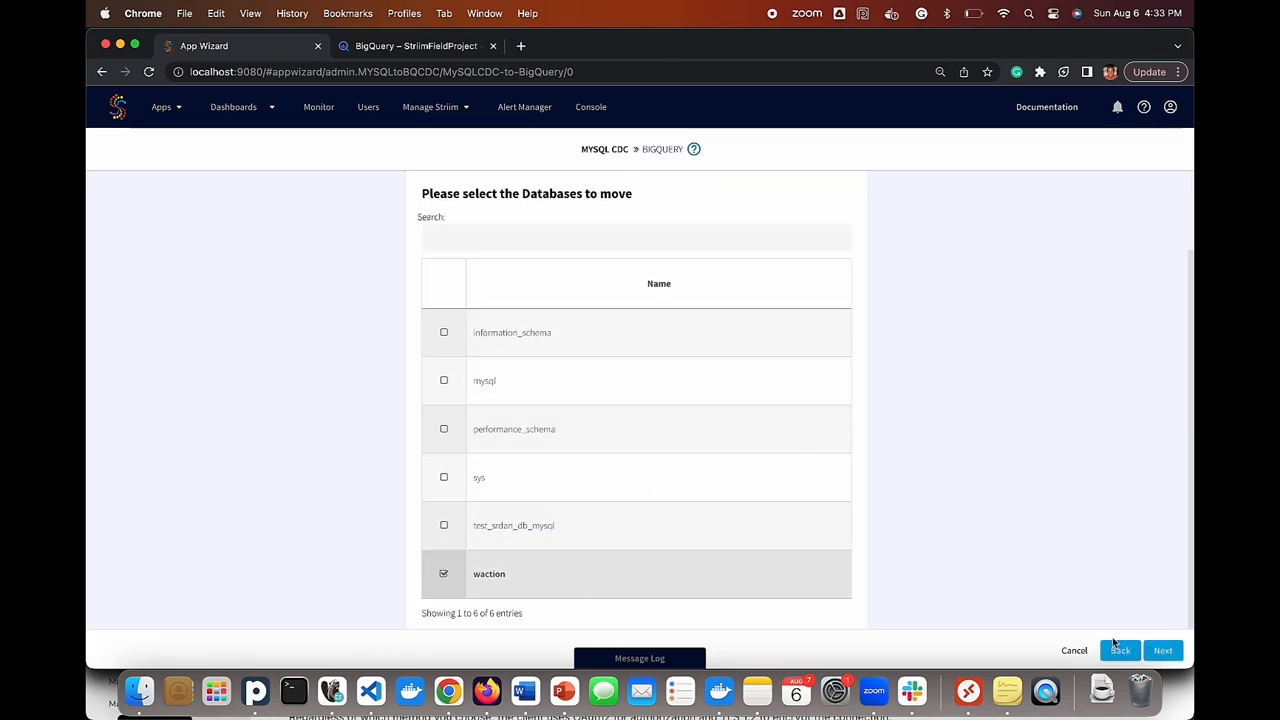
left_click(1163, 650)
left_click(1163, 650)
left_click(597, 380)
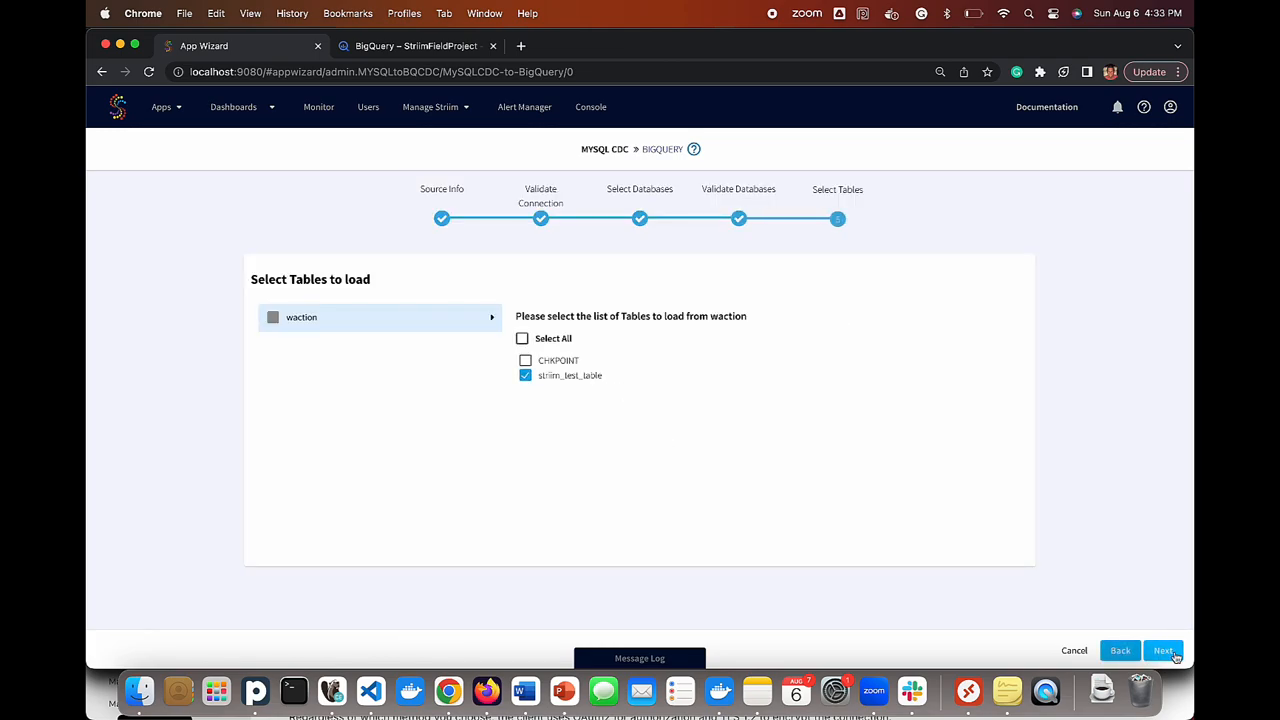
Set the CDC app's BigQuery project ID to striimfieldproject and its service account key to the uploaded striimfieldproject JSON file
left_click(1163, 650)
left_click(640, 546)
type("striimfieldproj")
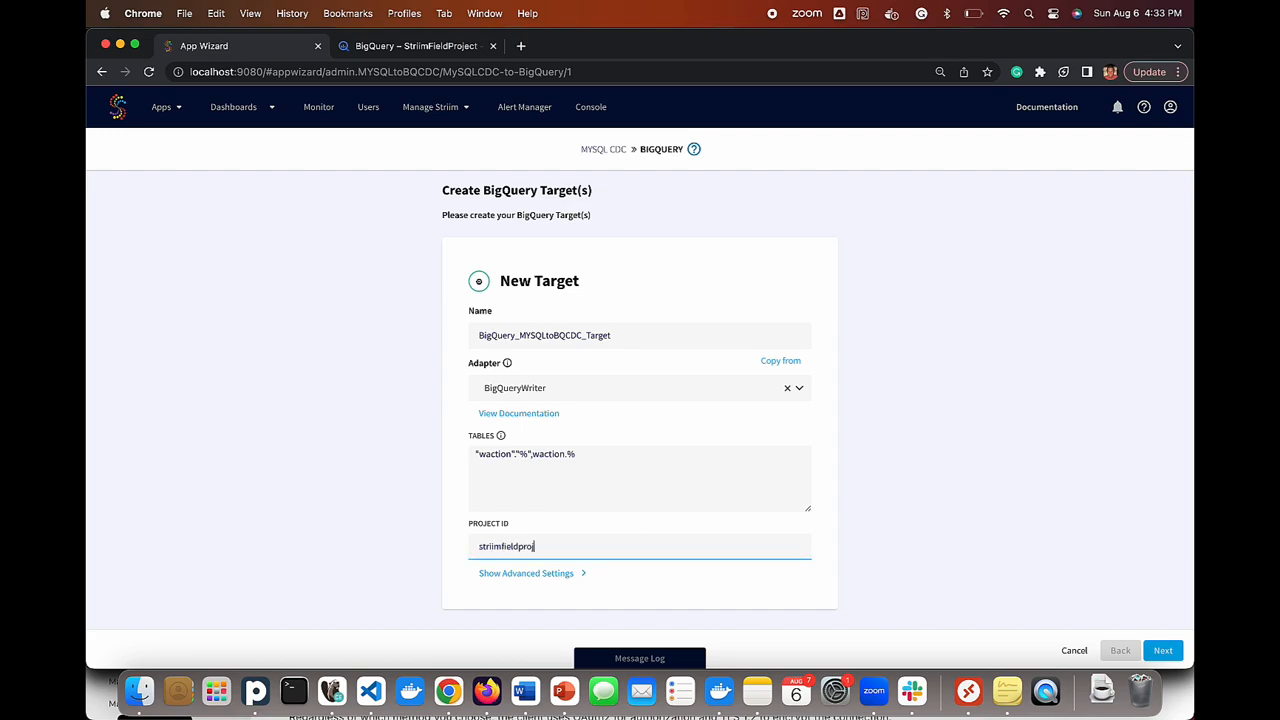
type("ect")
left_click(510, 573)
left_click(749, 469)
left_click(525, 277)
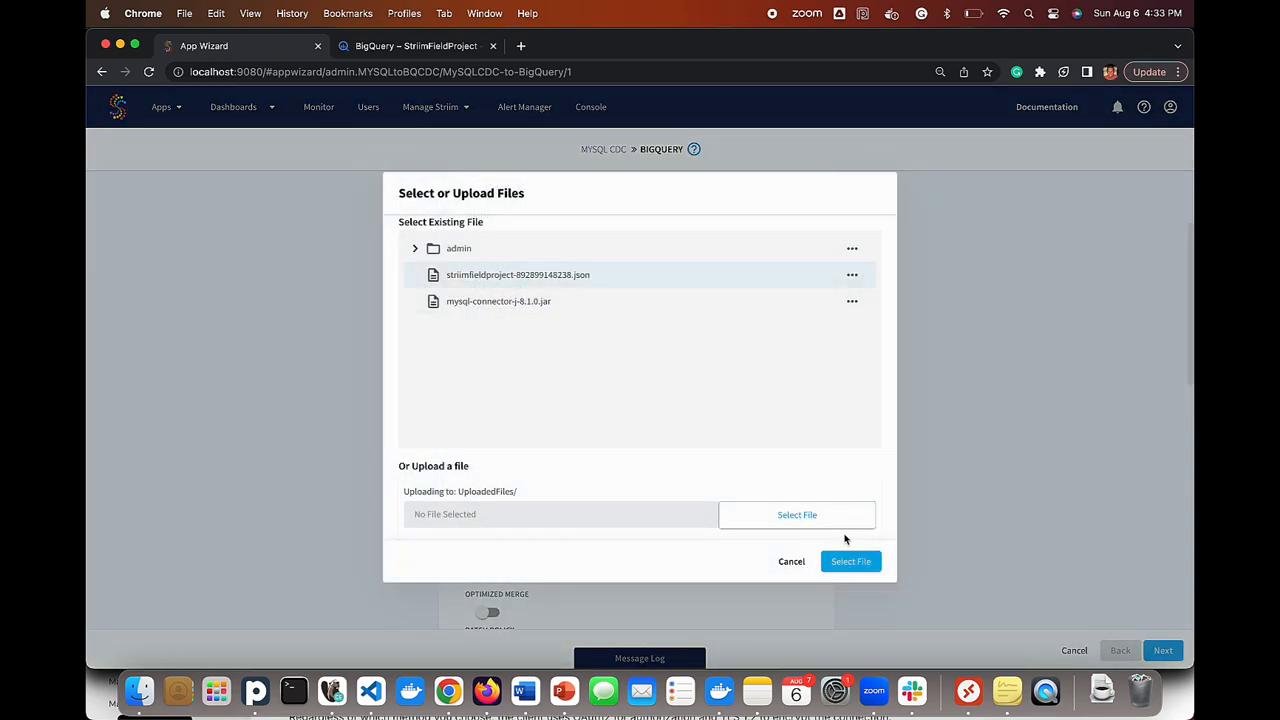
left_click(846, 562)
Set the BigQuery target's mode to MERGE, enable Optimized Merge, and complete the target setup
scroll(636, 509, "down", 3)
left_click(573, 408)
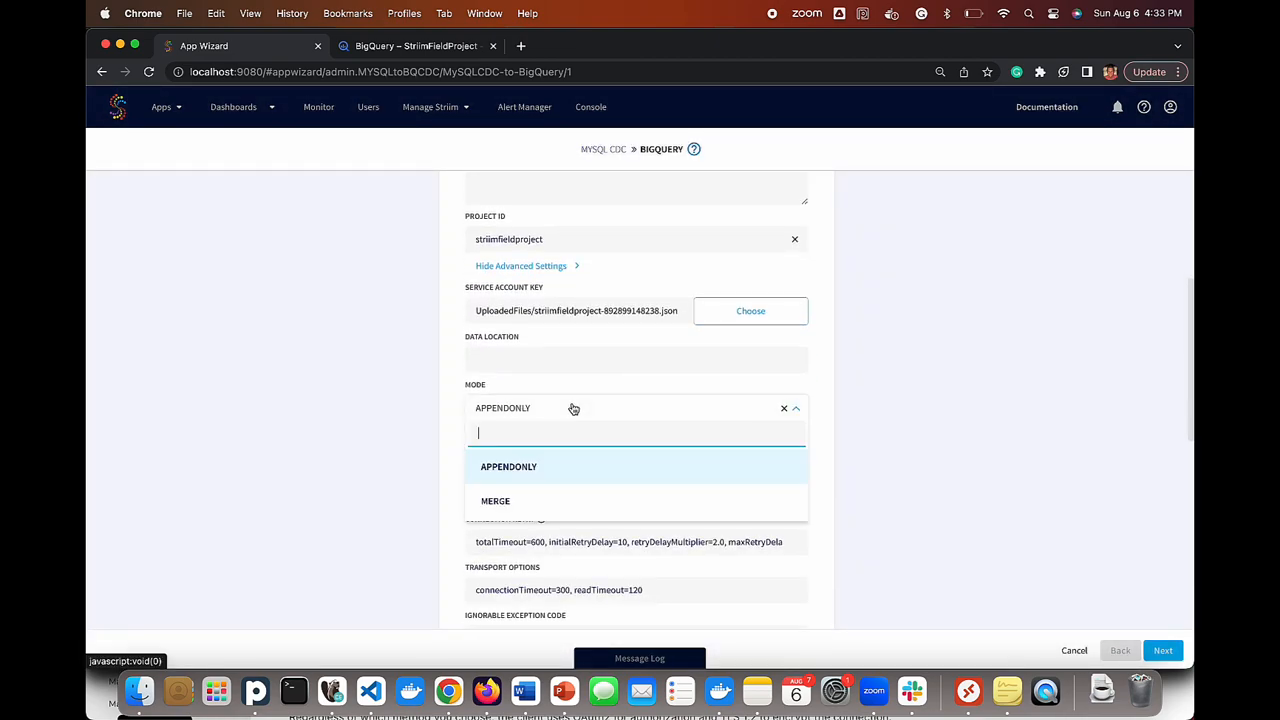
left_click(537, 501)
scroll(626, 489, "down", 1)
left_click(494, 390)
left_click(616, 433)
scroll(776, 486, "down", 5)
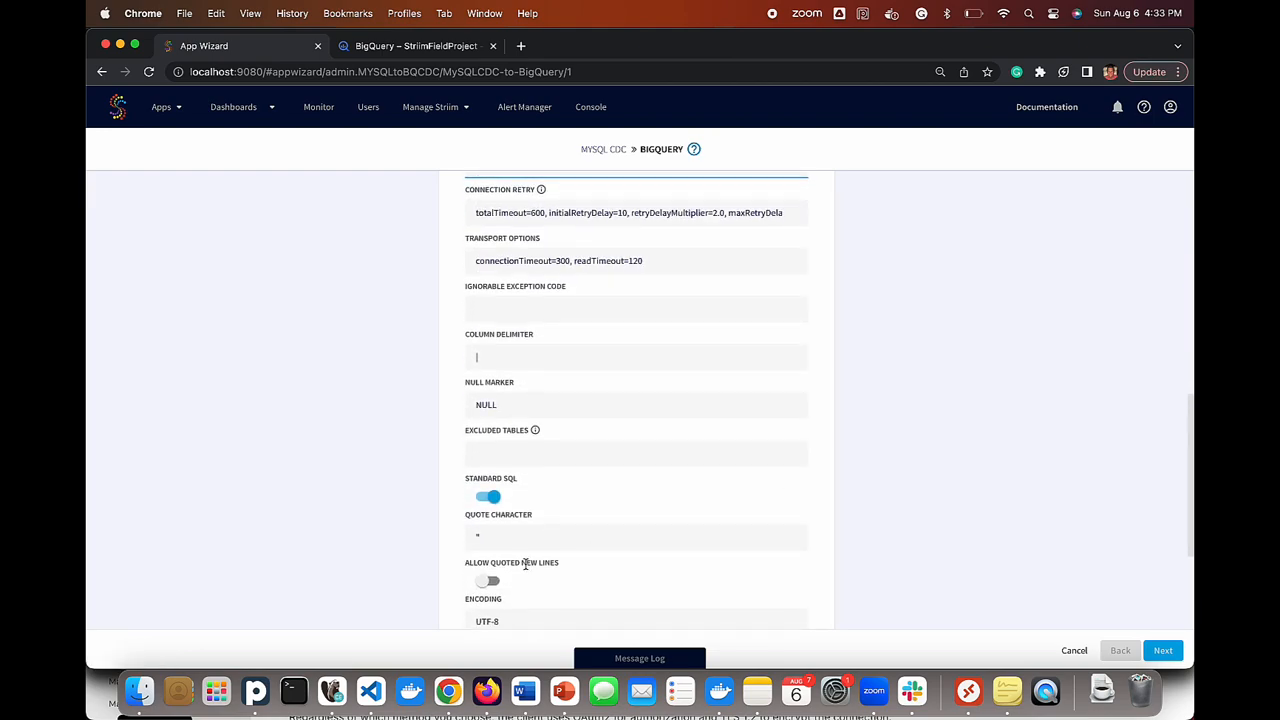
left_click(491, 502)
left_click(1158, 650)
Deploy the MYSQLtoBQCDC application
left_click(640, 150)
left_click(637, 190)
left_click(776, 320)
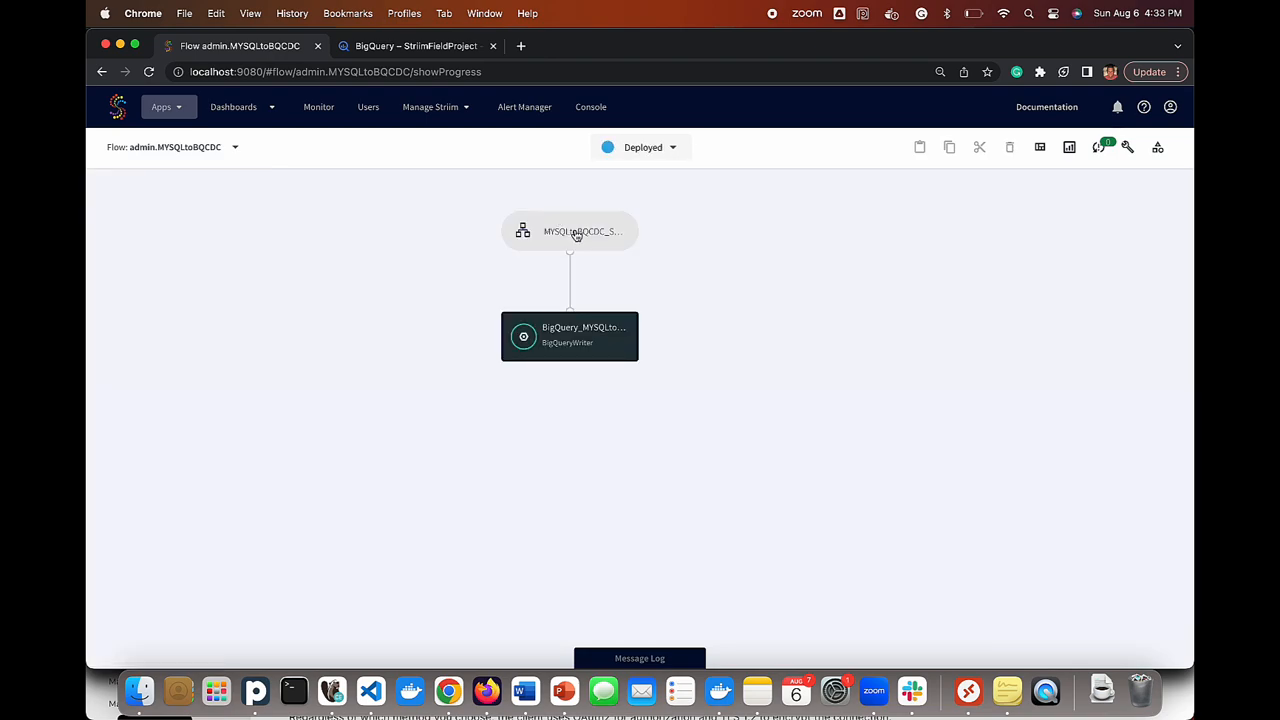
Preview the output stream in the app's source flow and start the MYSQLtoBQCDC application
left_click(573, 230)
left_click(572, 276)
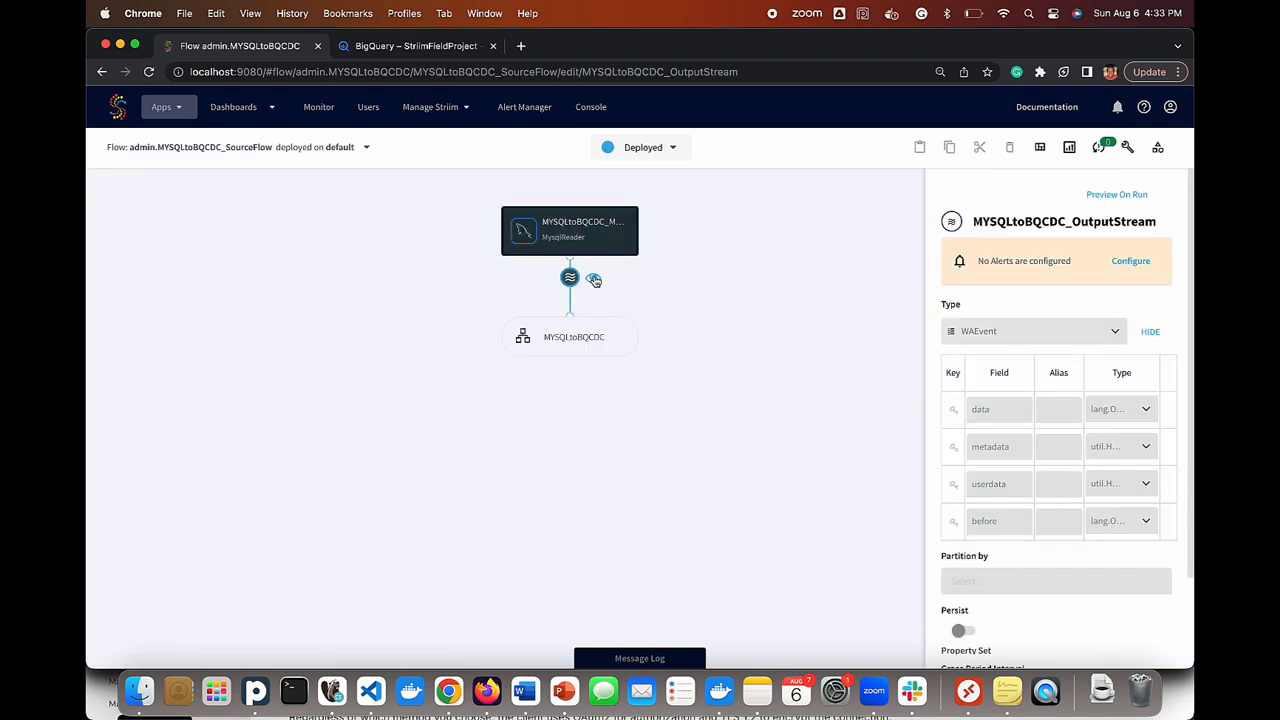
left_click(593, 277)
left_click(662, 151)
left_click(630, 211)
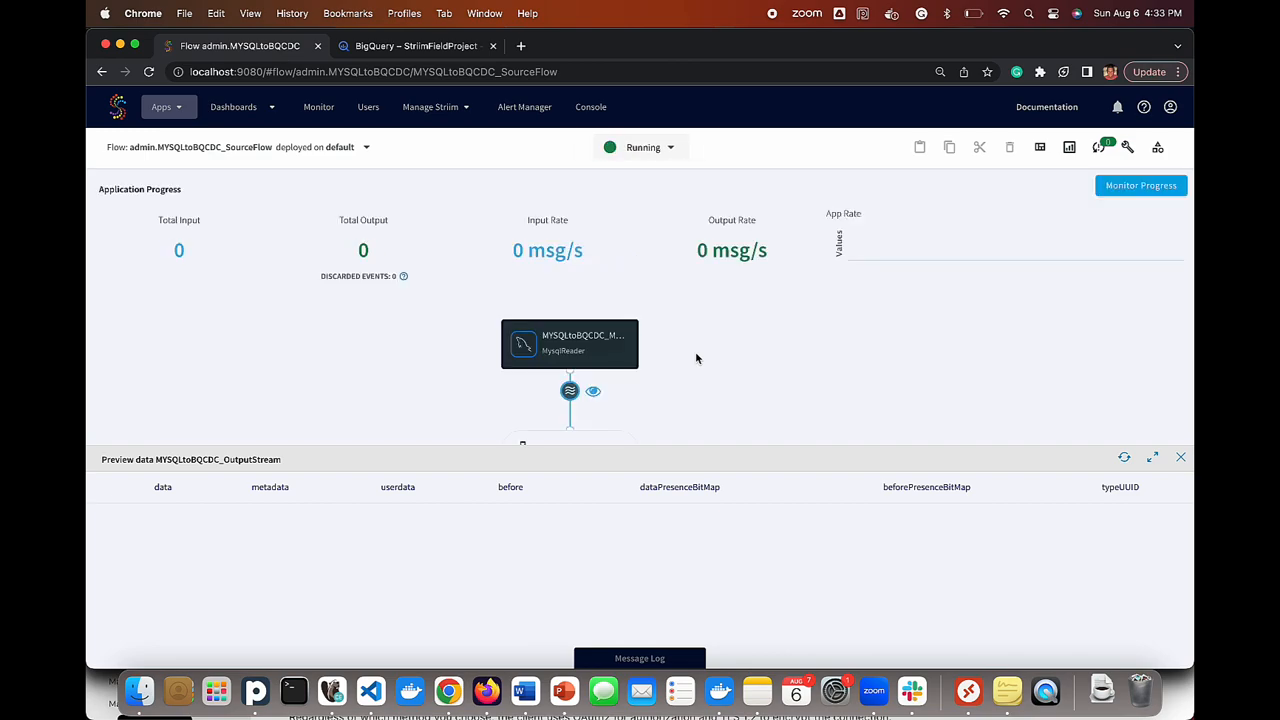
Switch to DBeaver and execute call myproc1(); to insert additional rows into the MySQL table striim_test_table
left_click(338, 691)
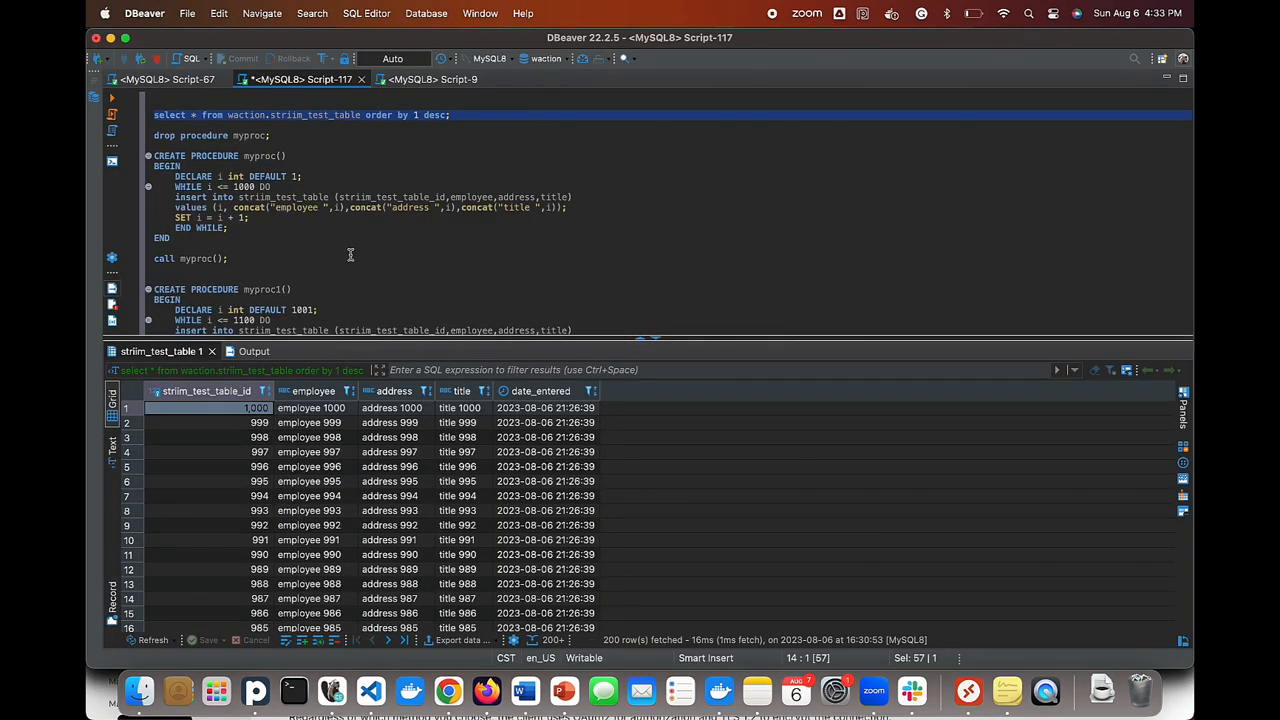
scroll(350, 255, "down", 1)
left_click(304, 238)
key("super+Left")
key("alt+shift+Right")
key("shift+Down")
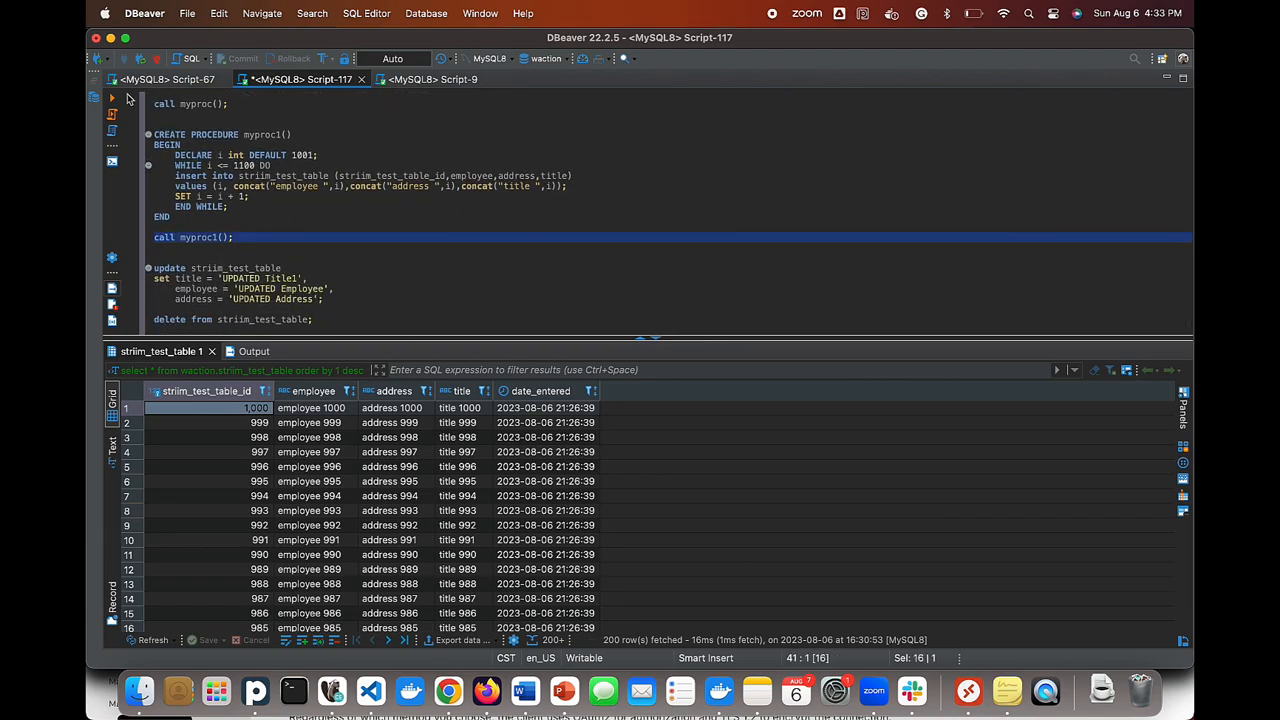
left_click(113, 100)
Query all rows of waction.striim_test_table in MySQL, ordered by 1 desc, to check the inserted records
scroll(336, 250, "up", 8)
left_click(314, 218)
triple_click(314, 218)
left_click(113, 100)
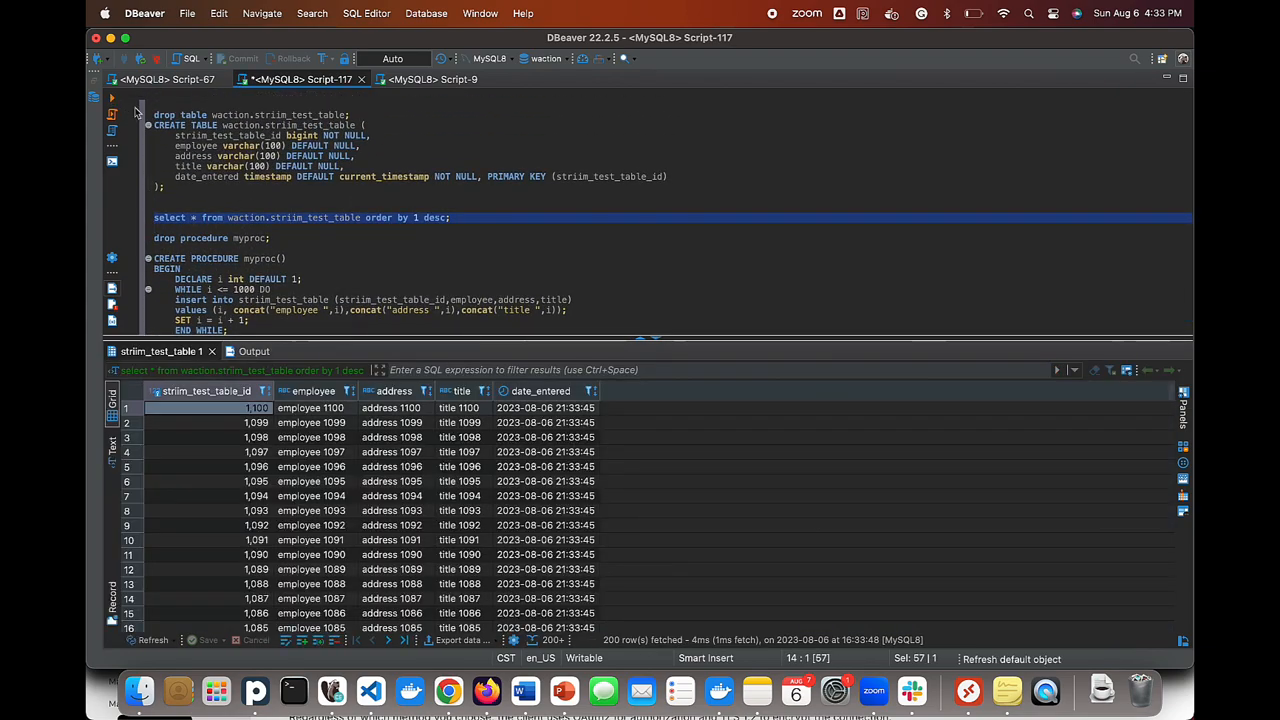
Switch to BigQuery in Chrome, rerun the descending select on waction.striim_test_table, and return to the Striim flow to check progress
left_click(448, 690)
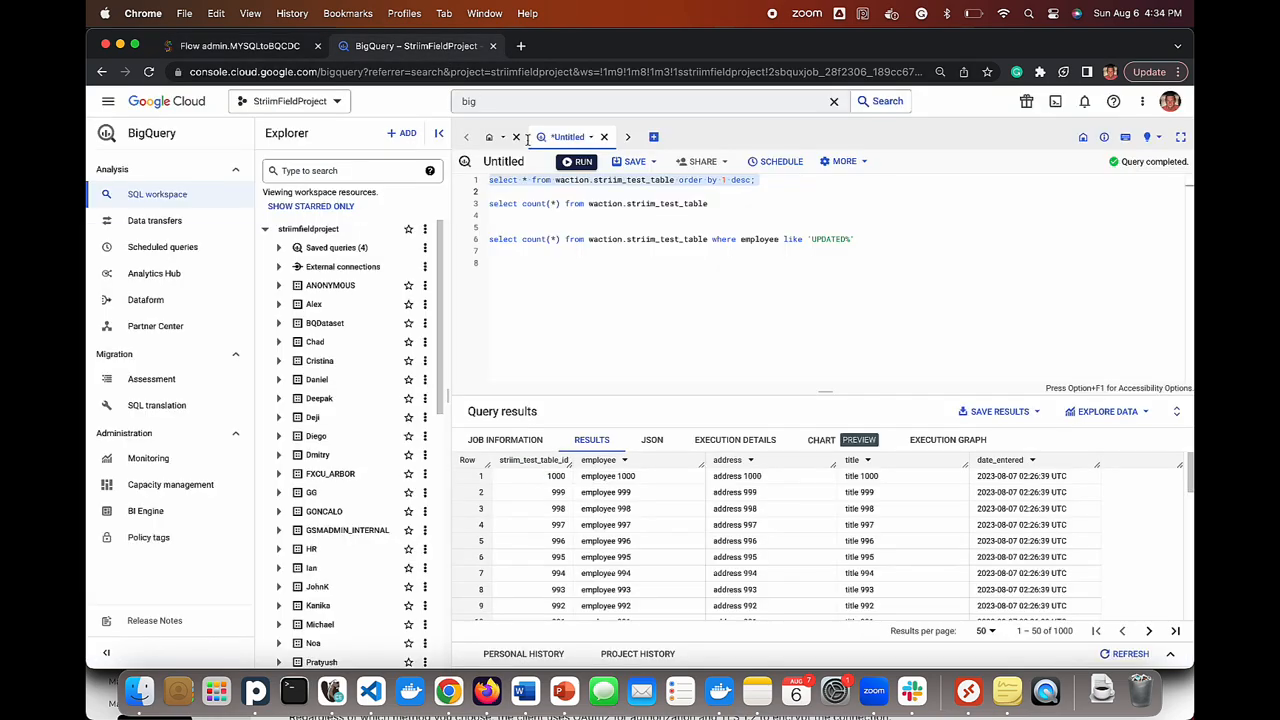
left_click(415, 46)
left_click(583, 162)
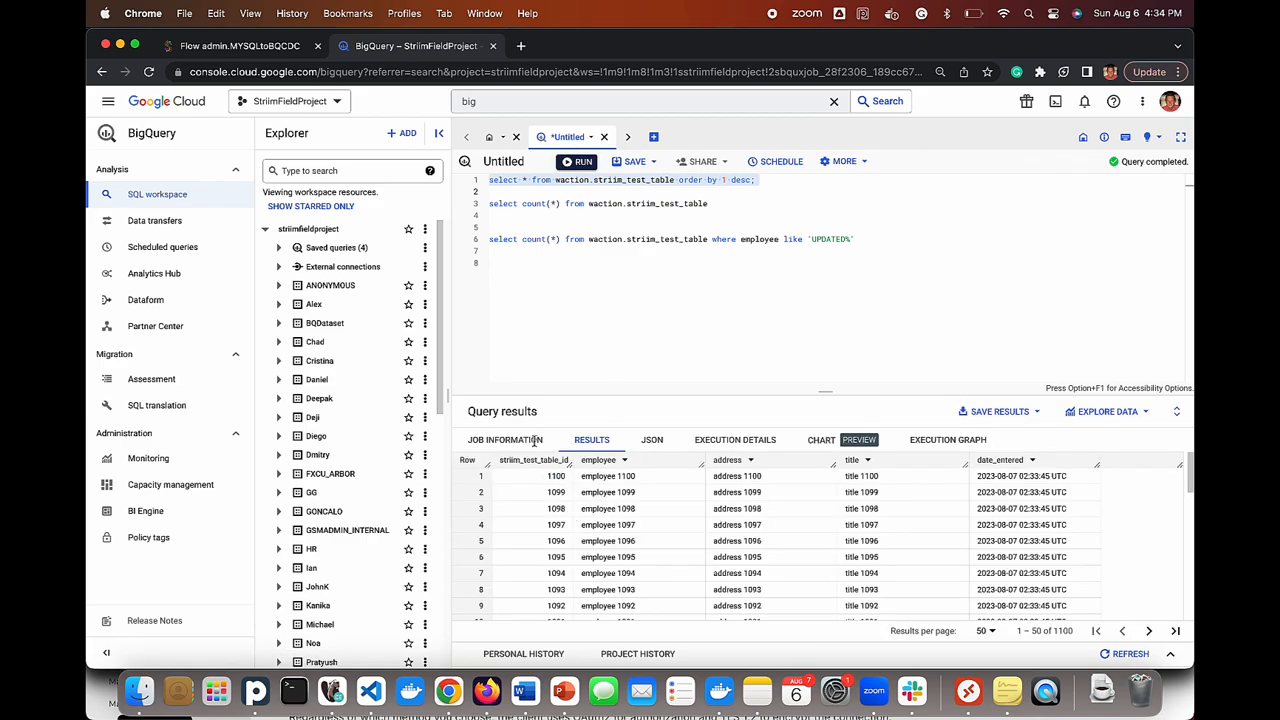
left_click(281, 45)
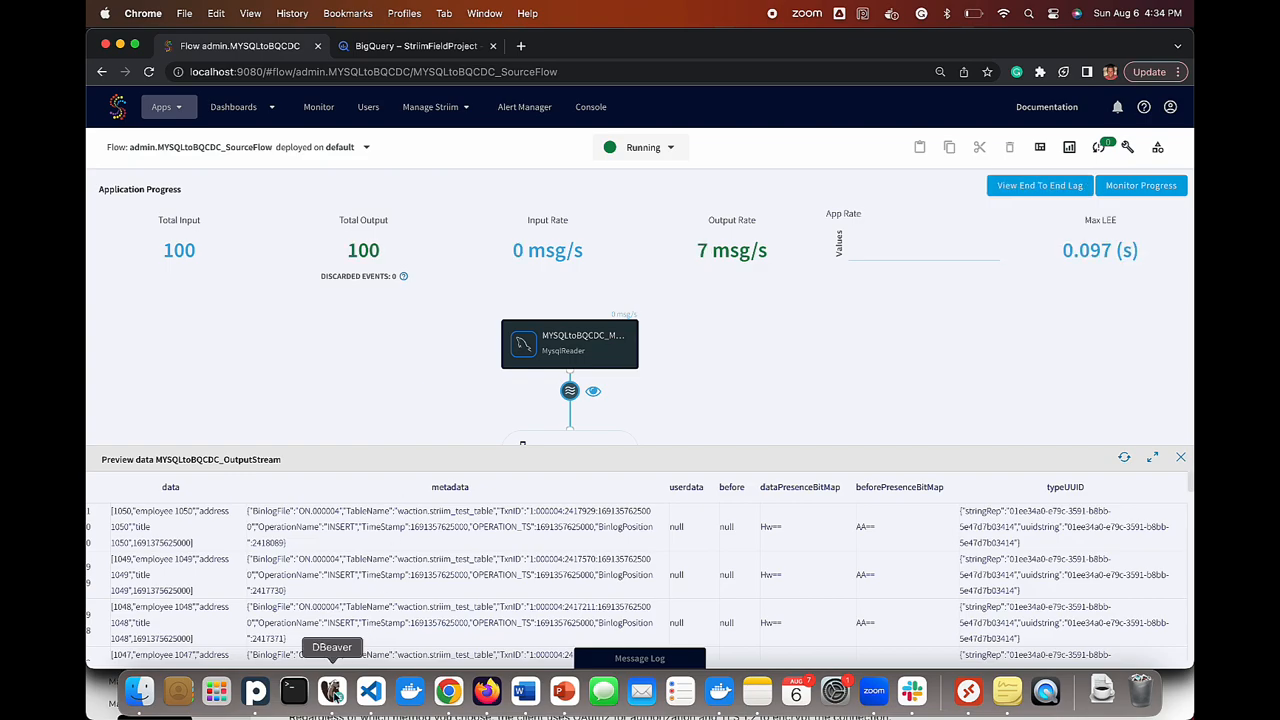
In DBeaver, run the update statement setting title to 'UPDATED Title1', employee to 'UPDATED Employee' and address to 'UPDATED Address' in striim_test_table
left_click(333, 691)
scroll(318, 247, "down", 2)
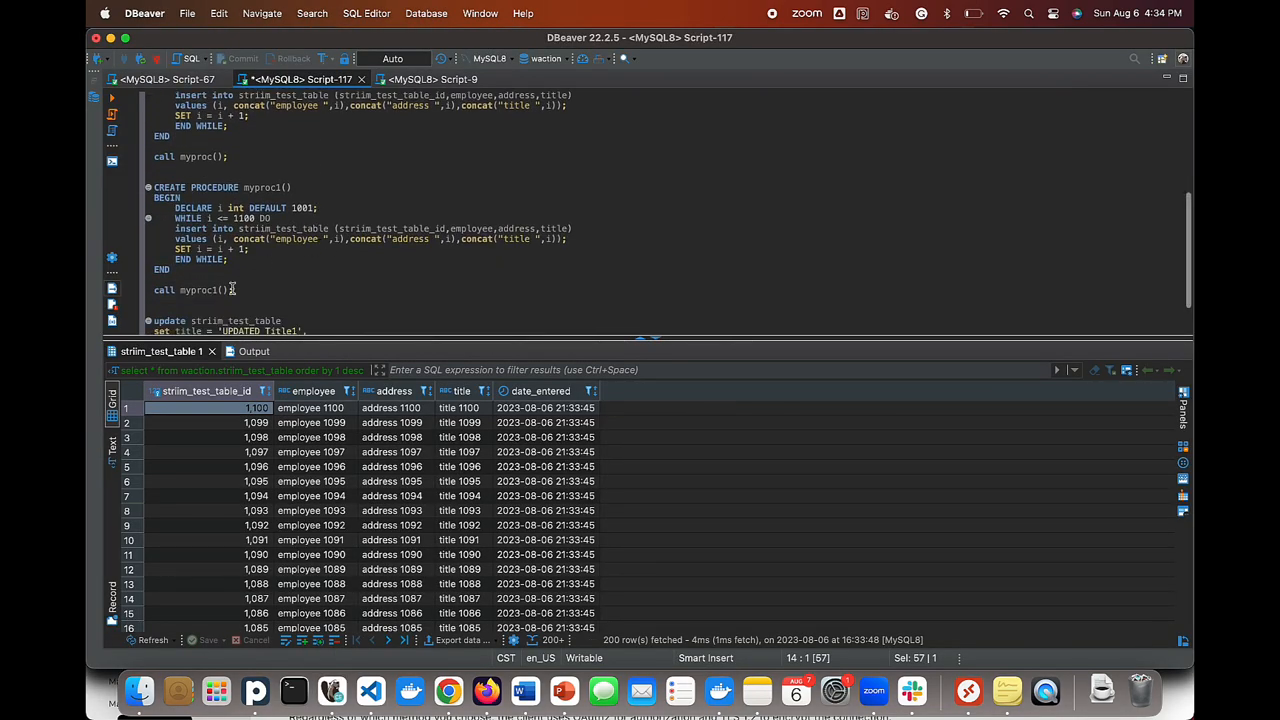
scroll(232, 288, "down", 2)
left_click_drag(220, 309, 148, 259)
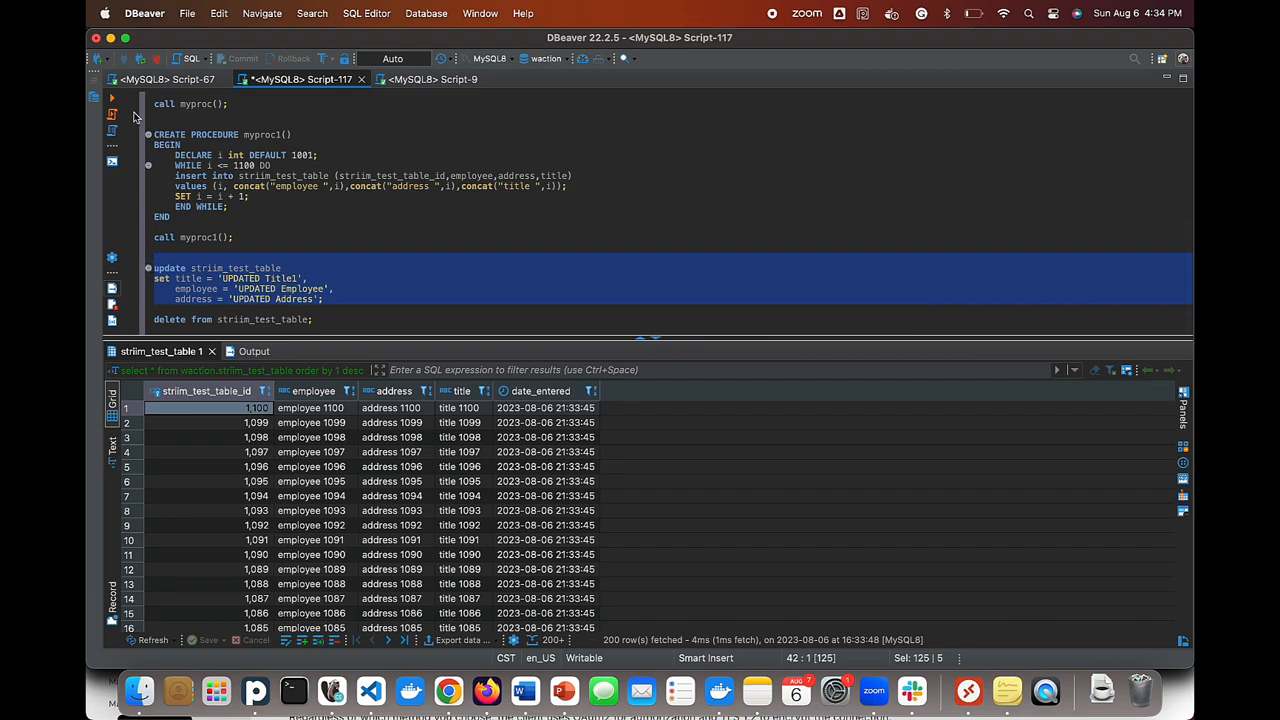
left_click(112, 101)
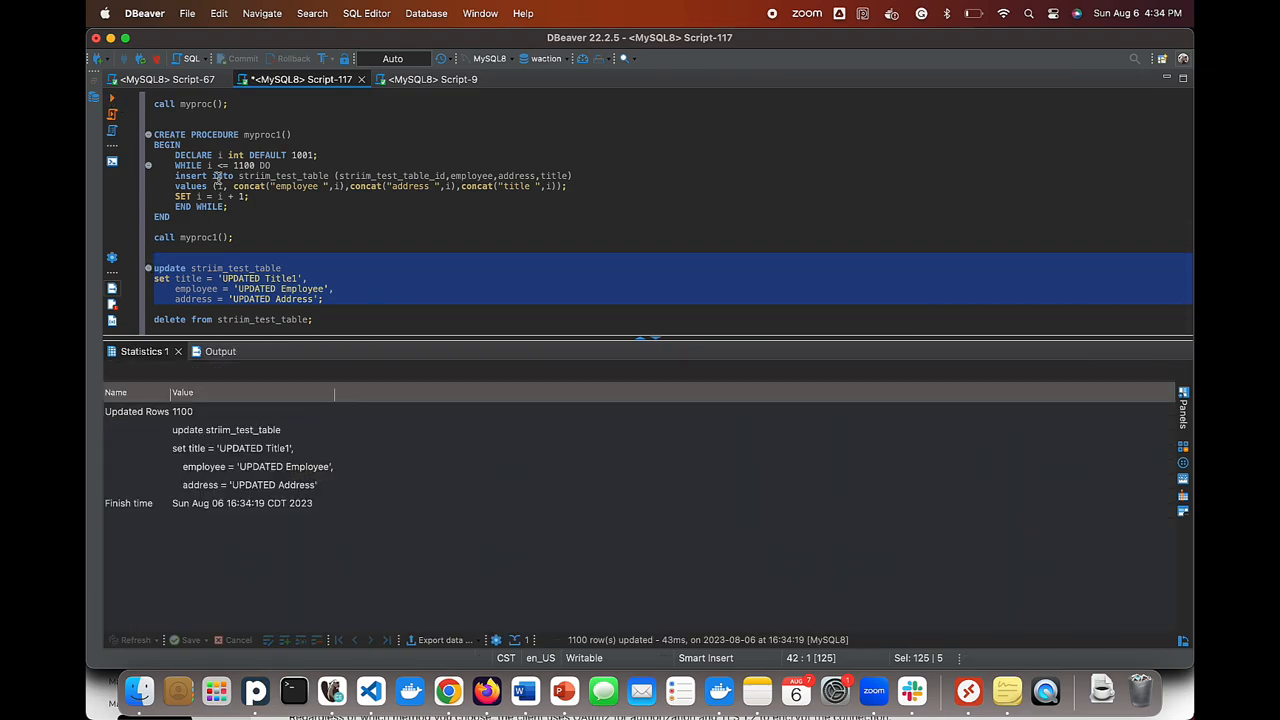
Rerun the descending select on the MySQL striim_test_table to check the updated rows
scroll(293, 231, "up", 8)
triple_click(300, 220)
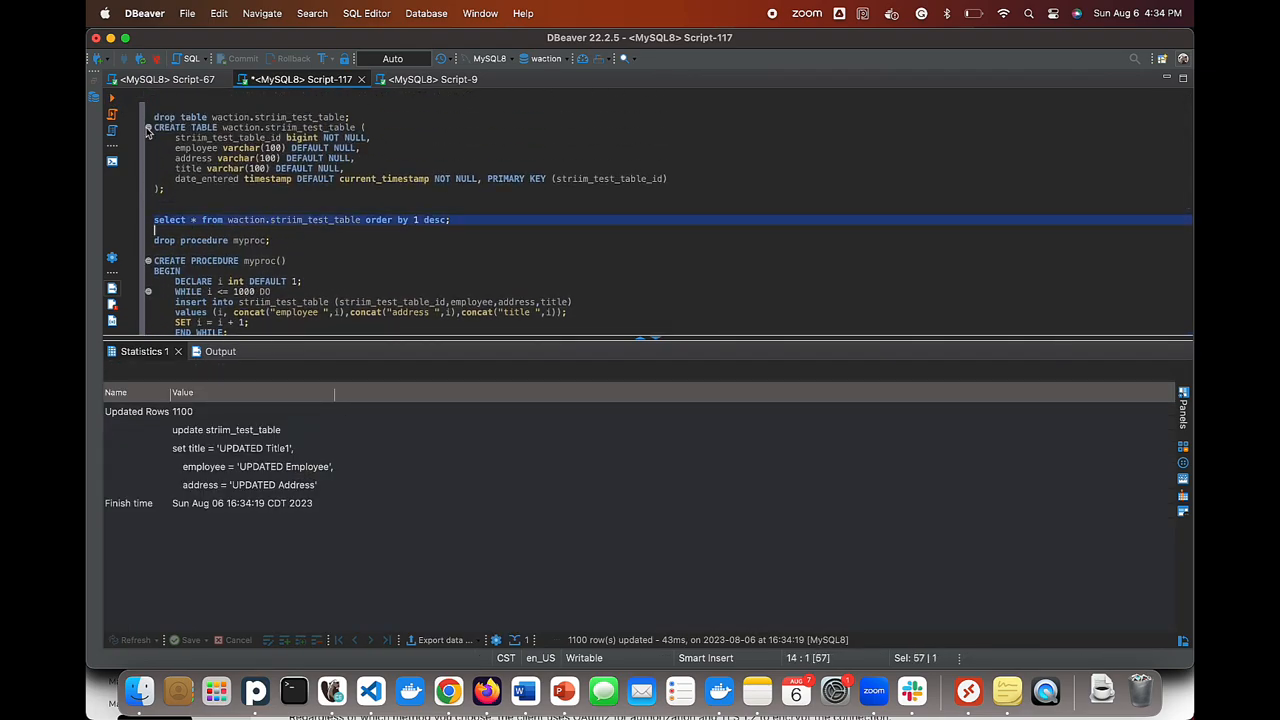
left_click(112, 101)
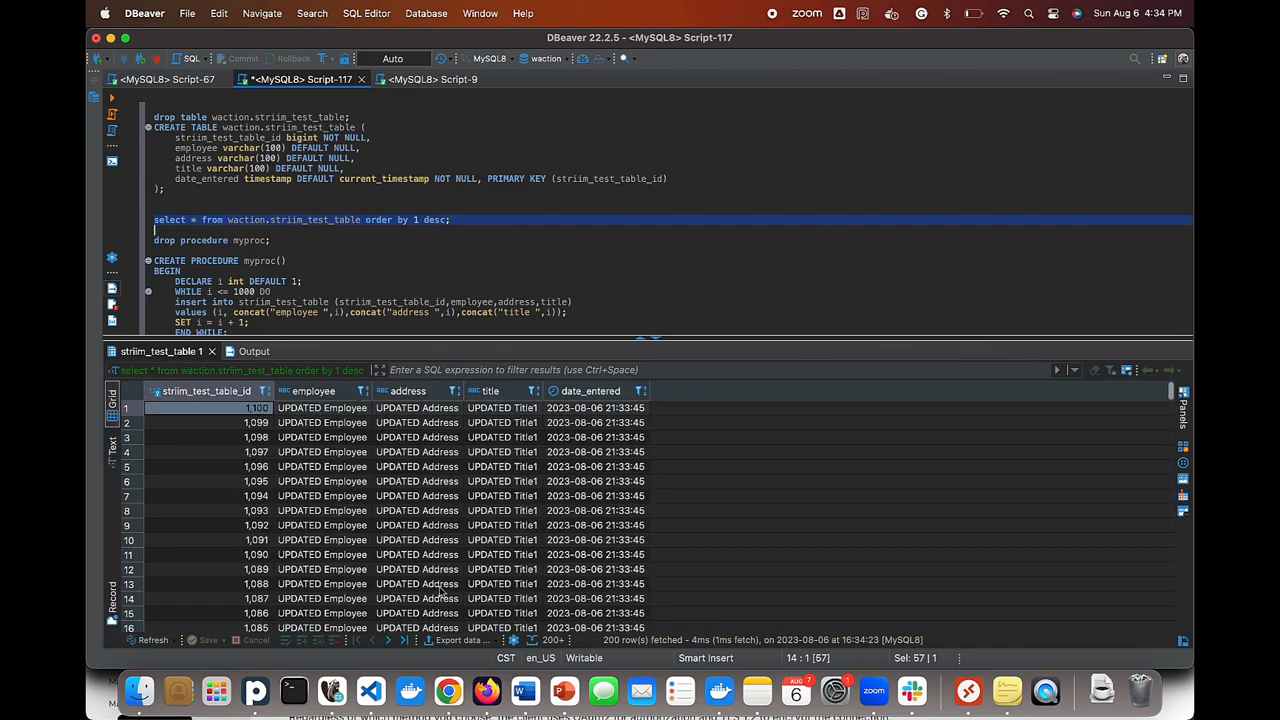
Check the Striim flow in Chrome, then count the rows in BigQuery's waction.striim_test_table where employee is like 'UPDATED%'
left_click(448, 691)
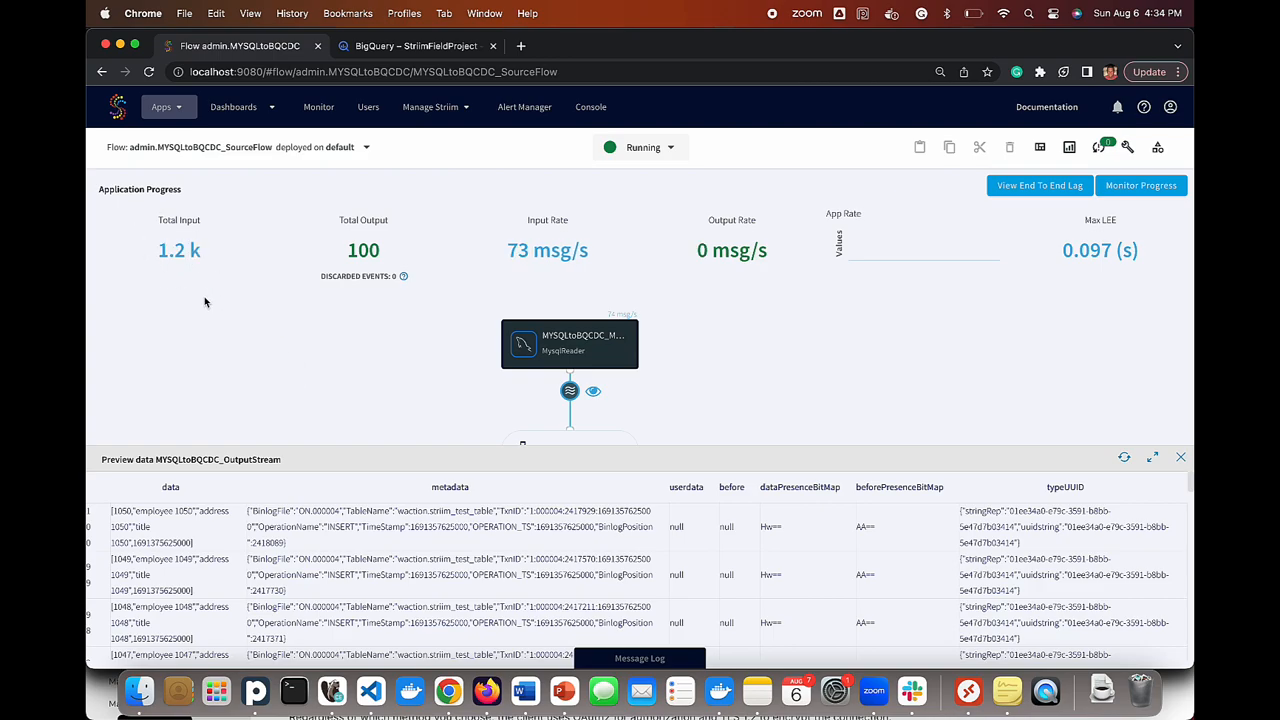
left_click(416, 46)
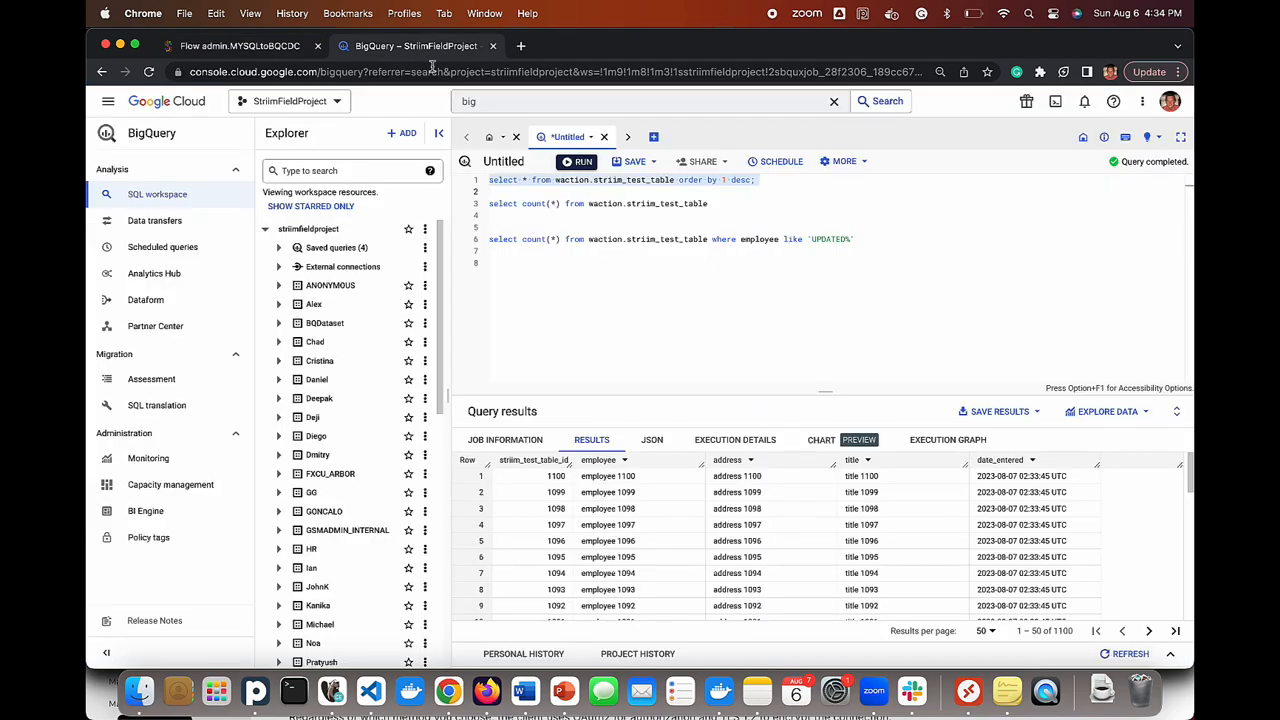
left_click(579, 162)
triple_click(700, 239)
key("super+Return")
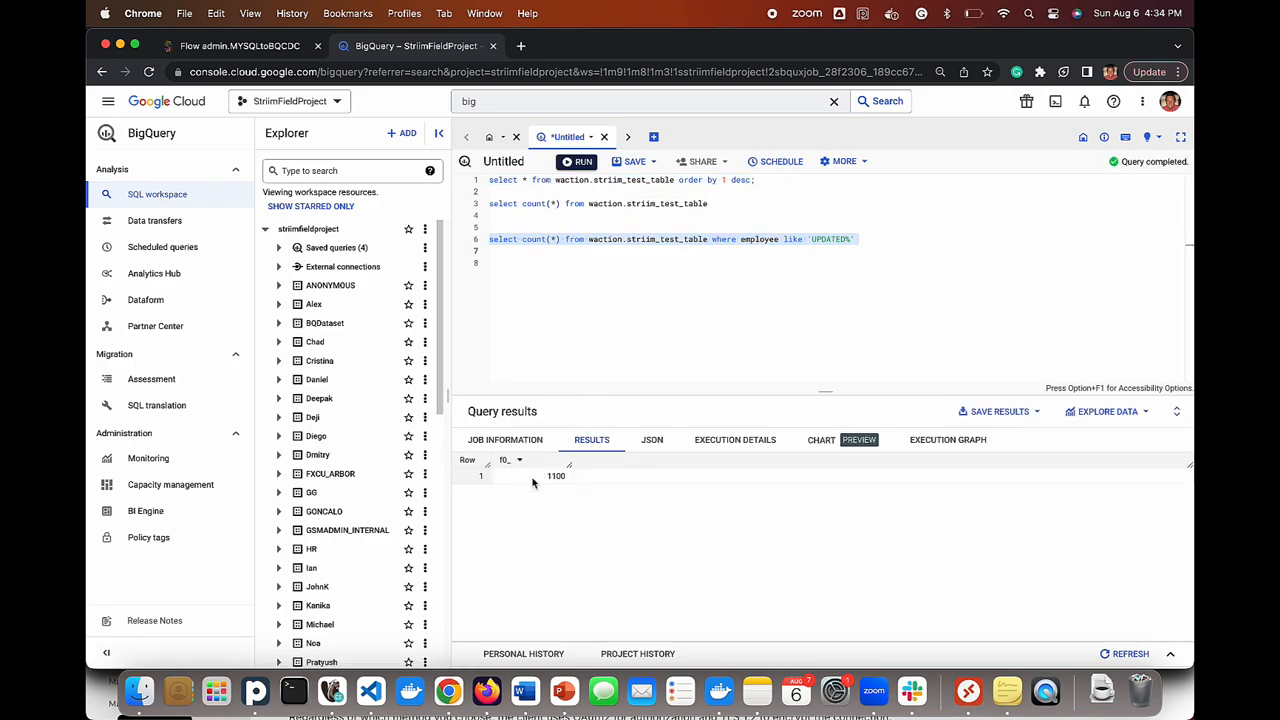
Return to DBeaver and run delete from striim_test_table; on the MySQL database
left_click(283, 50)
left_click(332, 690)
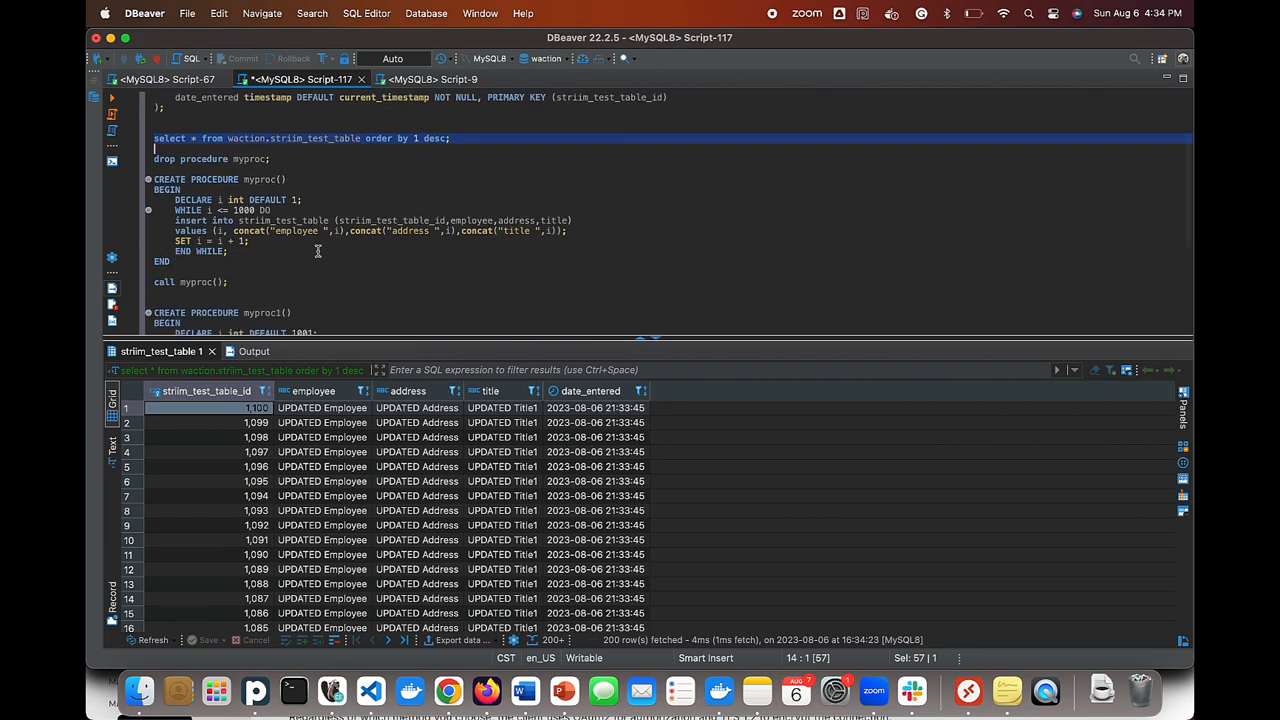
triple_click(252, 320)
key("super+Return")
Select from the MySQL striim_test_table again to check its contents following the deletion
scroll(295, 217, "up", 8)
triple_click(295, 217)
key("super+Return")
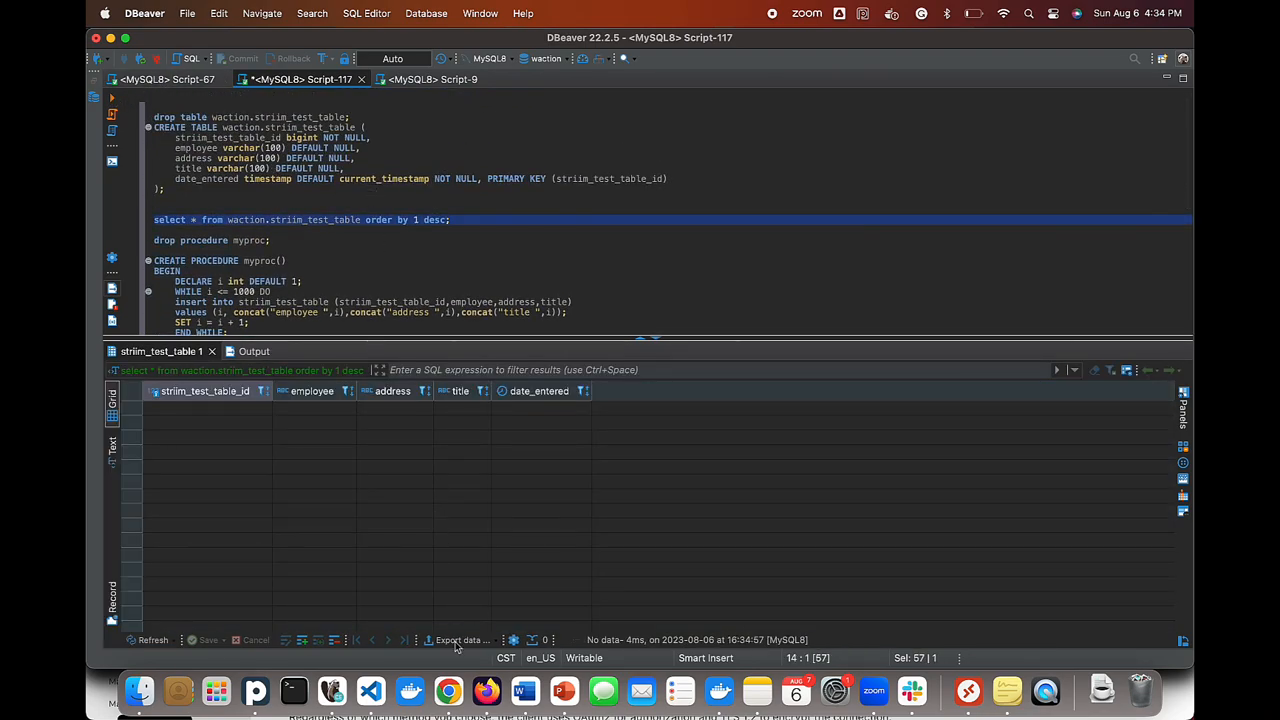
Check the Striim flow in Chrome and run select count(*) from waction.striim_test_table in BigQuery
left_click(448, 690)
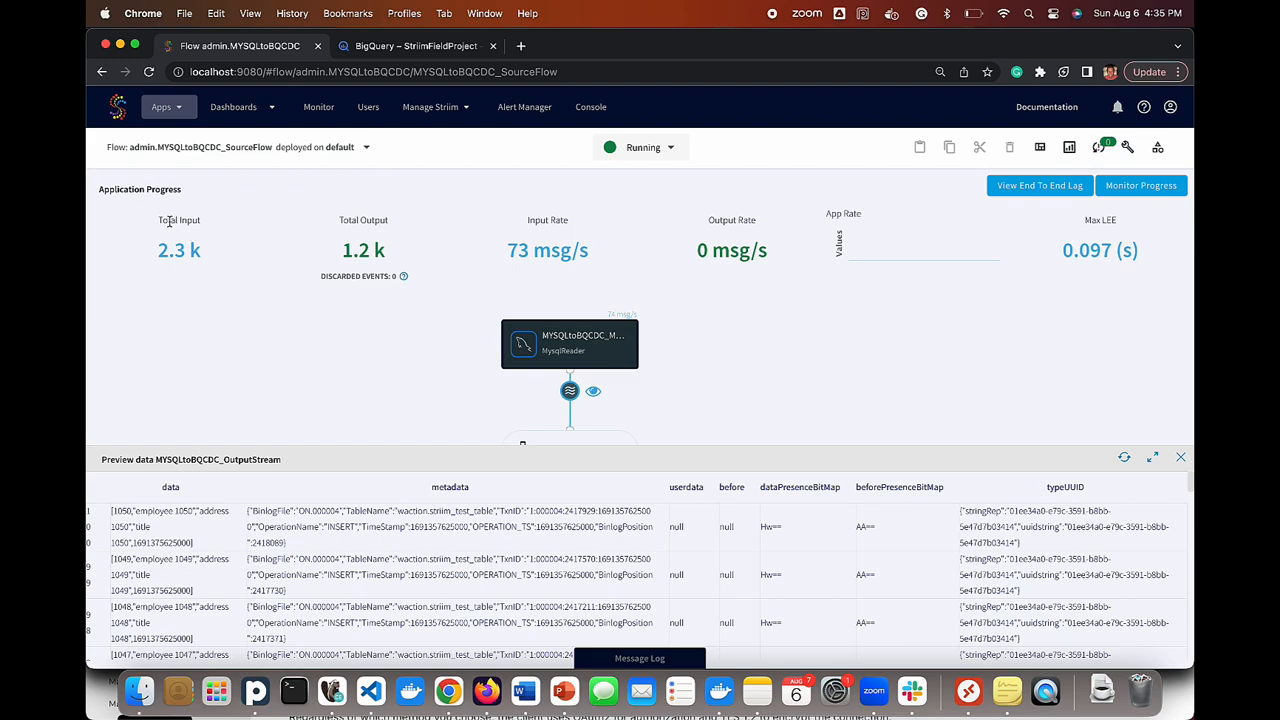
left_click(452, 48)
triple_click(571, 205)
left_click(568, 166)
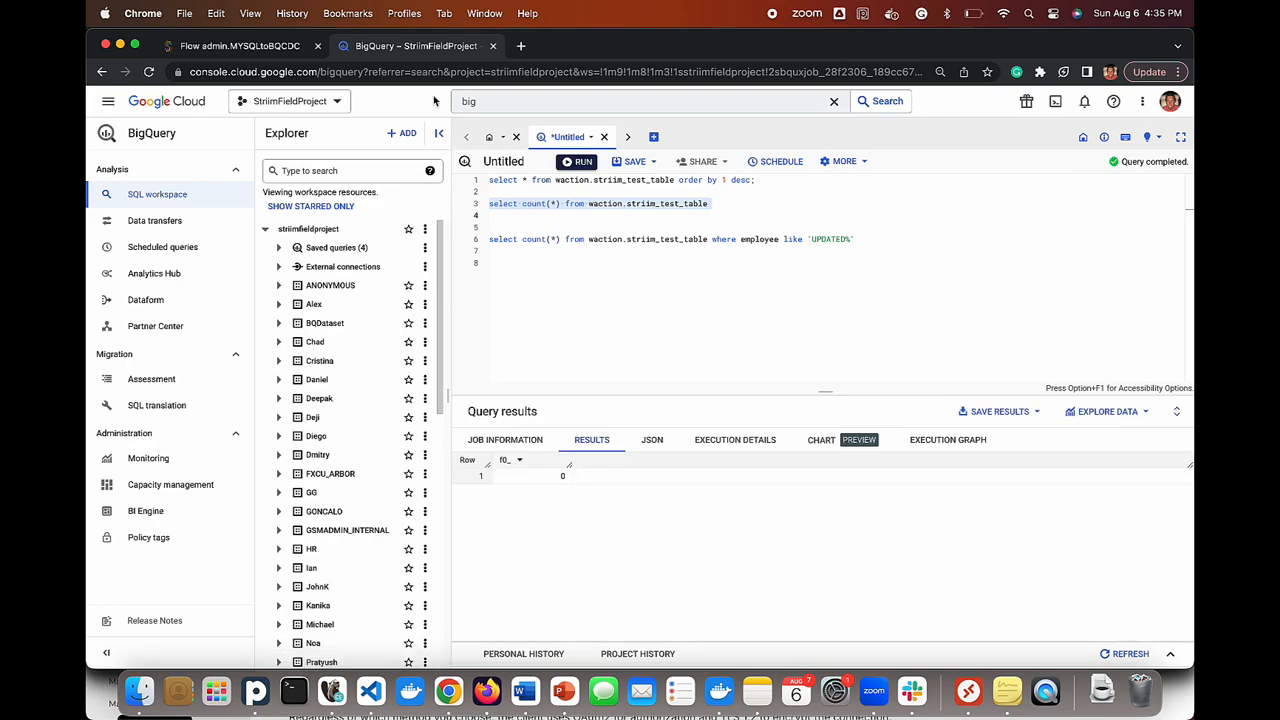
View the end-to-end lag chart in Striim for target admin.BigQuery_MYSQLtoBQCDC_Target, inspect its data point, and close it
left_click(287, 46)
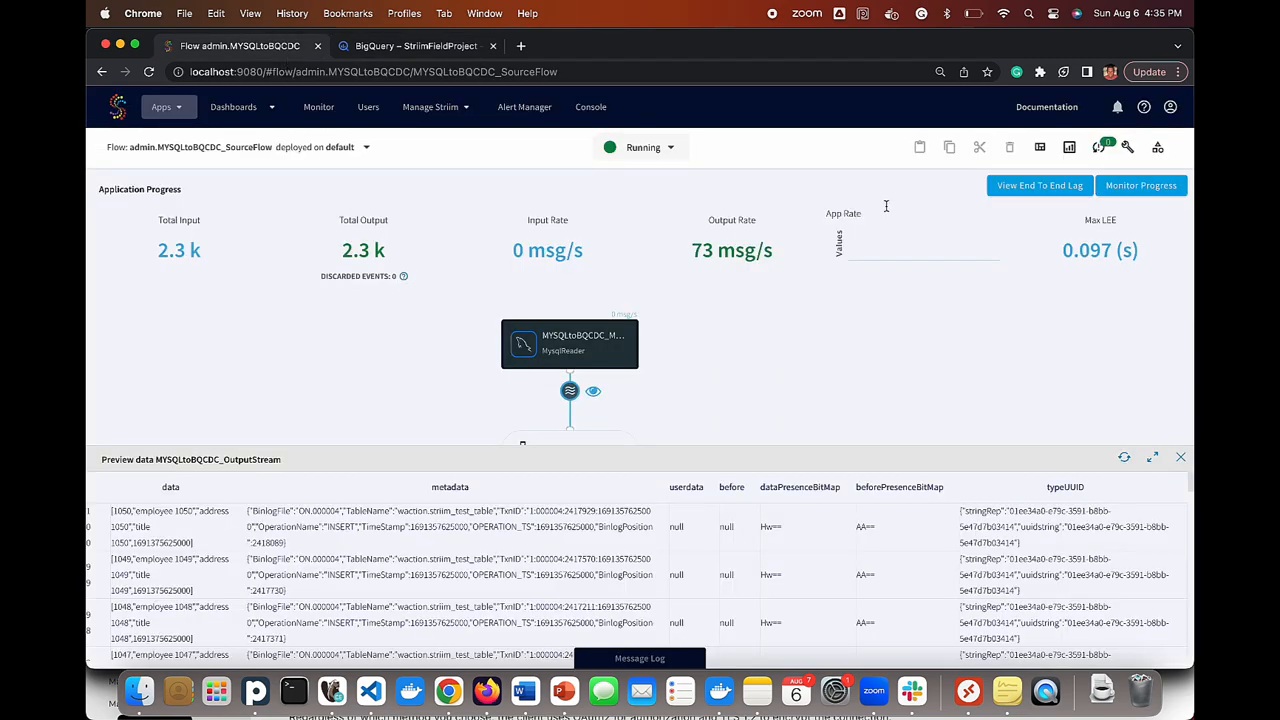
left_click(1013, 189)
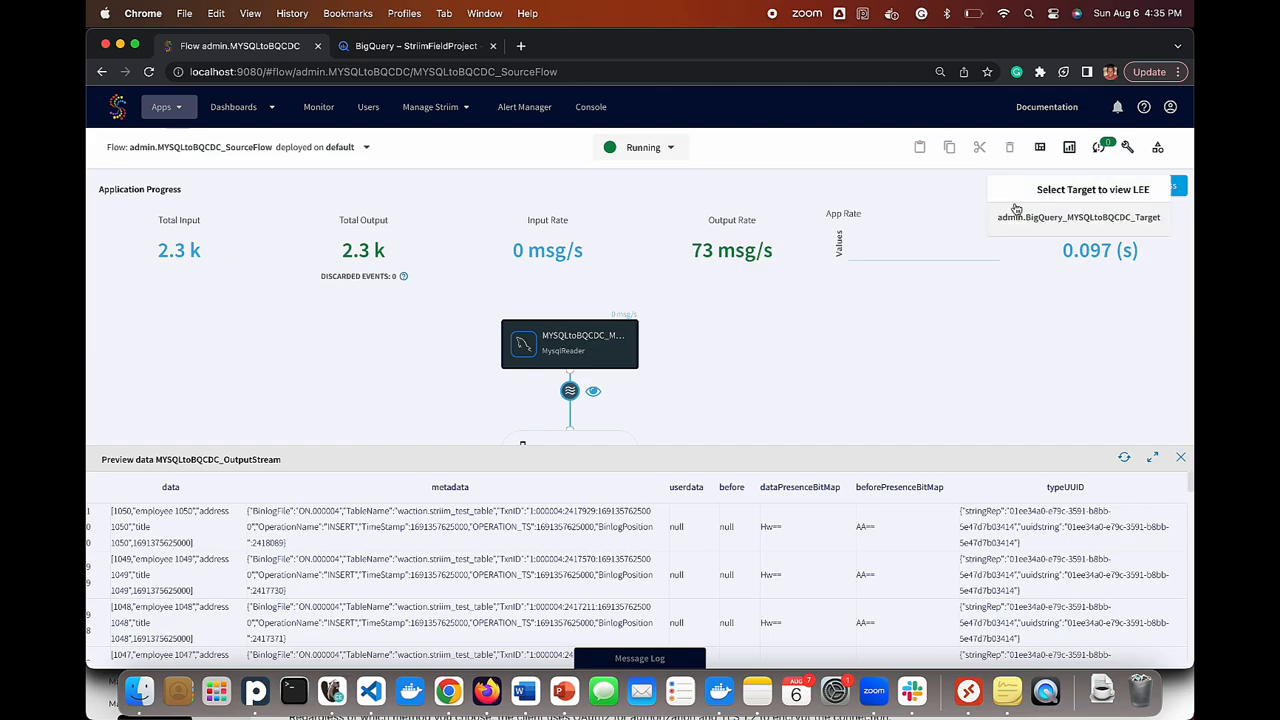
left_click(1017, 218)
mouse_move(659, 270)
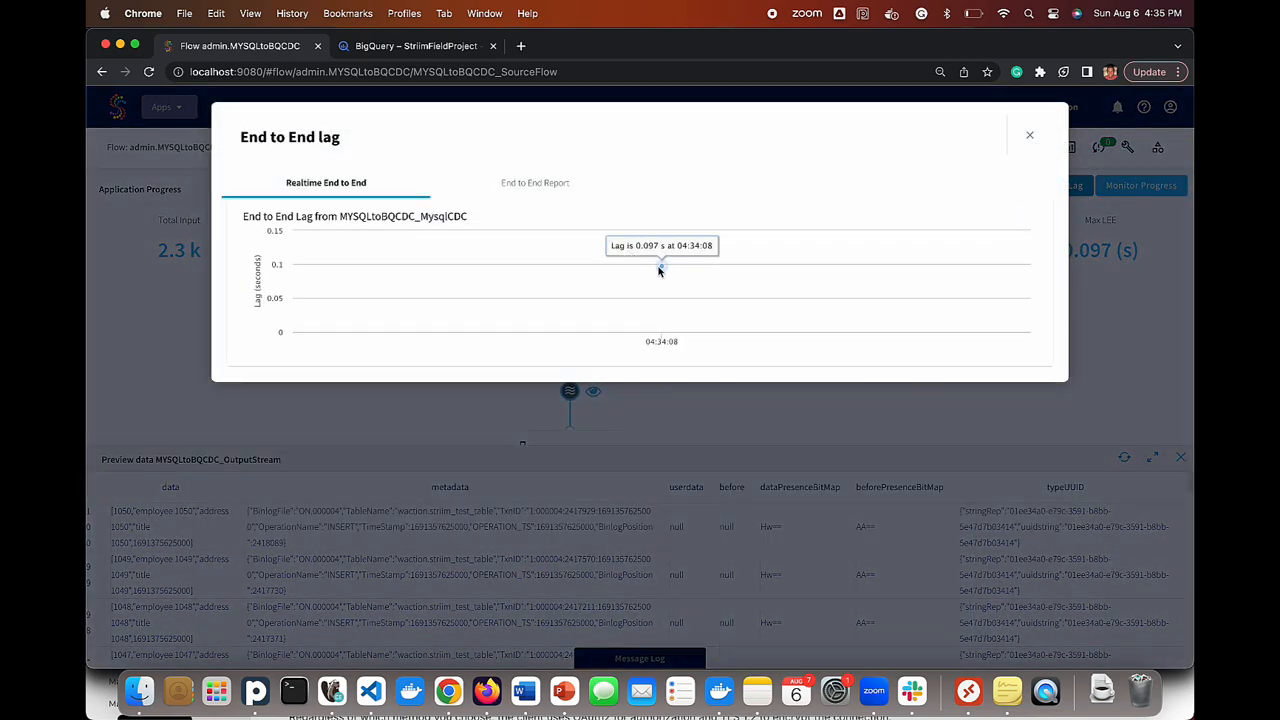
left_click(1031, 137)
Open the application's monitoring progress, inspect the read and write details of waction.striim_test_table, and close the summary
left_click(1124, 190)
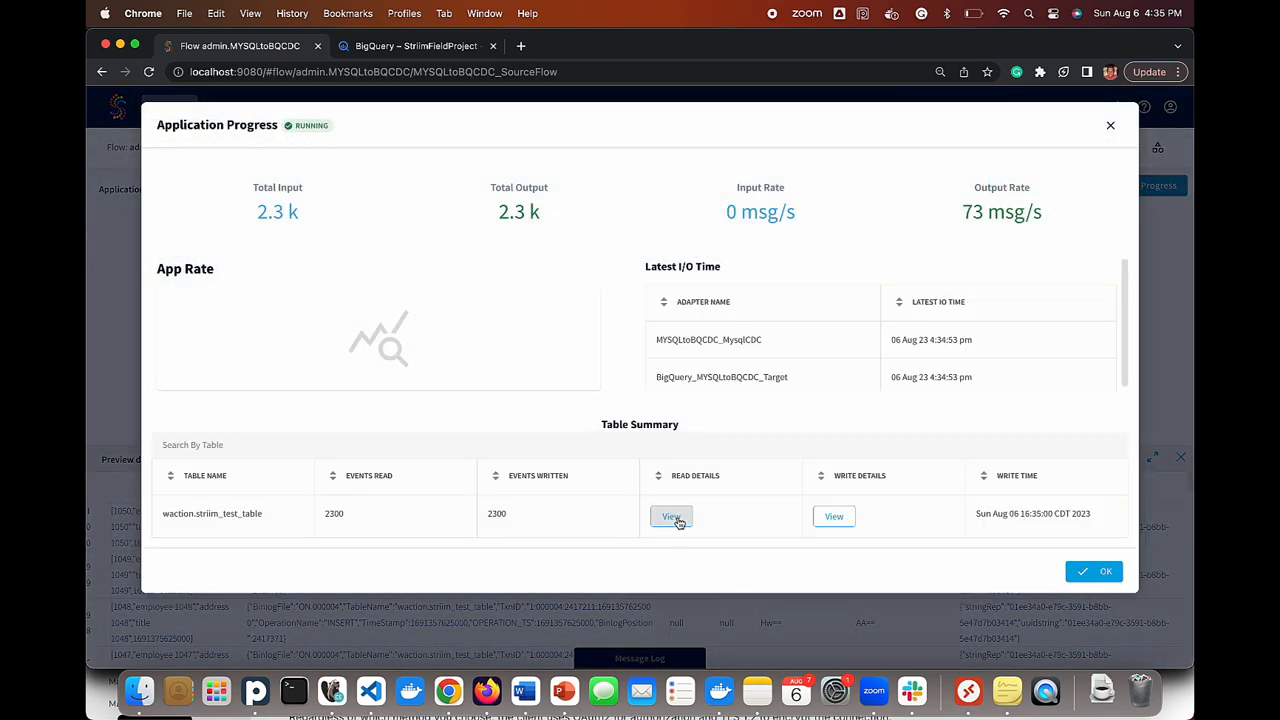
mouse_move(678, 522)
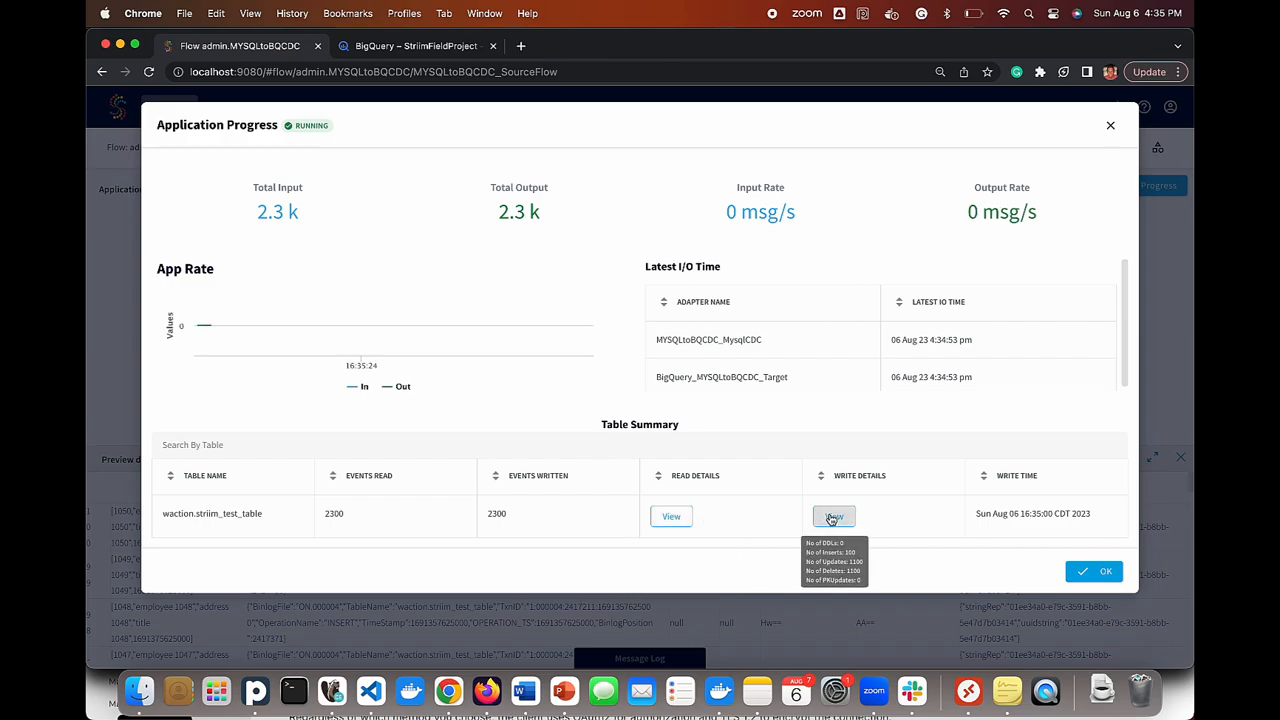
left_click(1107, 574)
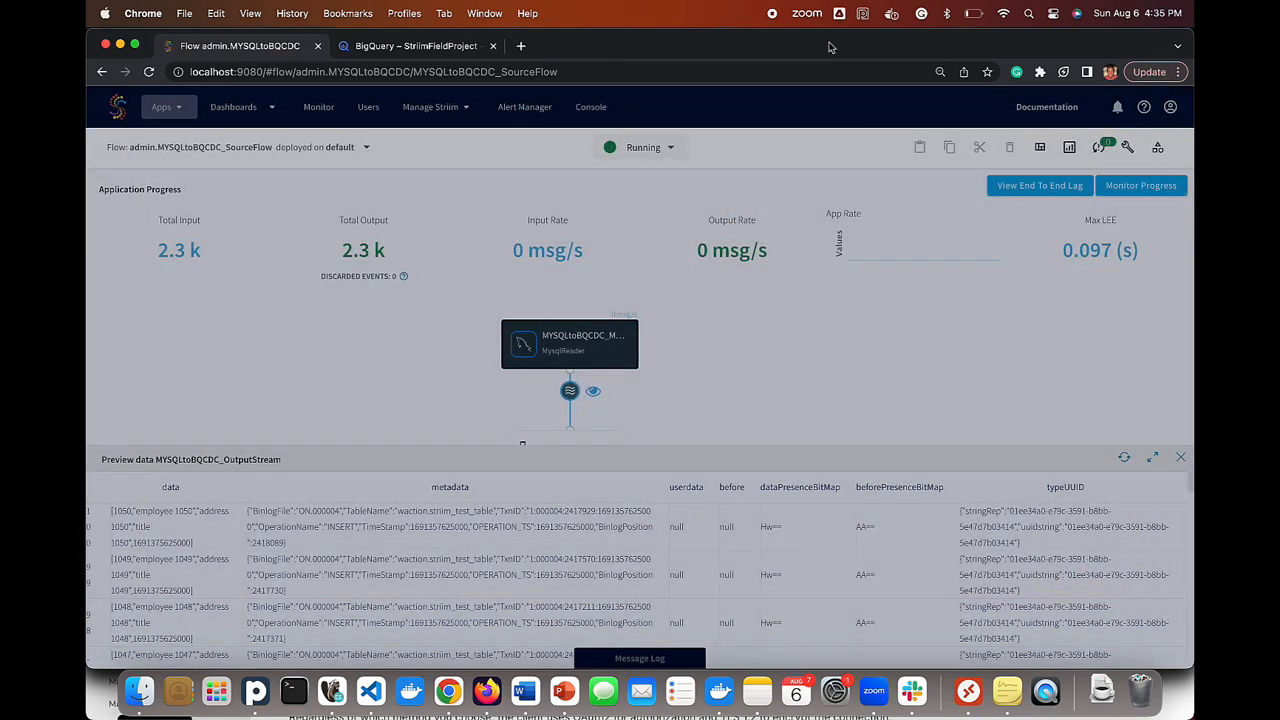